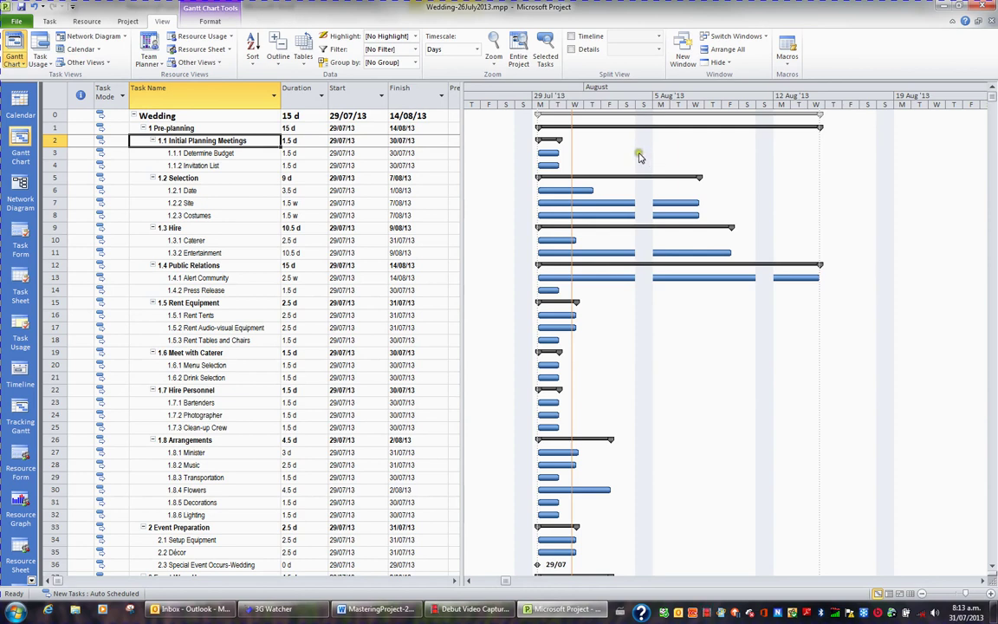
left_click(637, 156)
left_click(611, 153)
left_click(644, 153)
Step: Create a new blank project and enter two tasks named T1 and T2
key("ctrl+n")
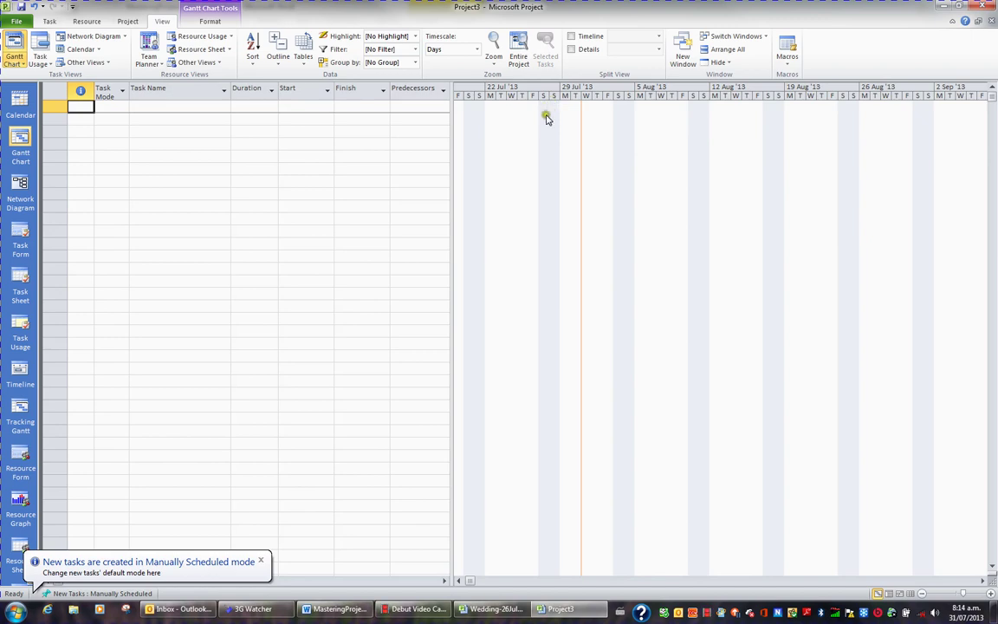
left_click(189, 108)
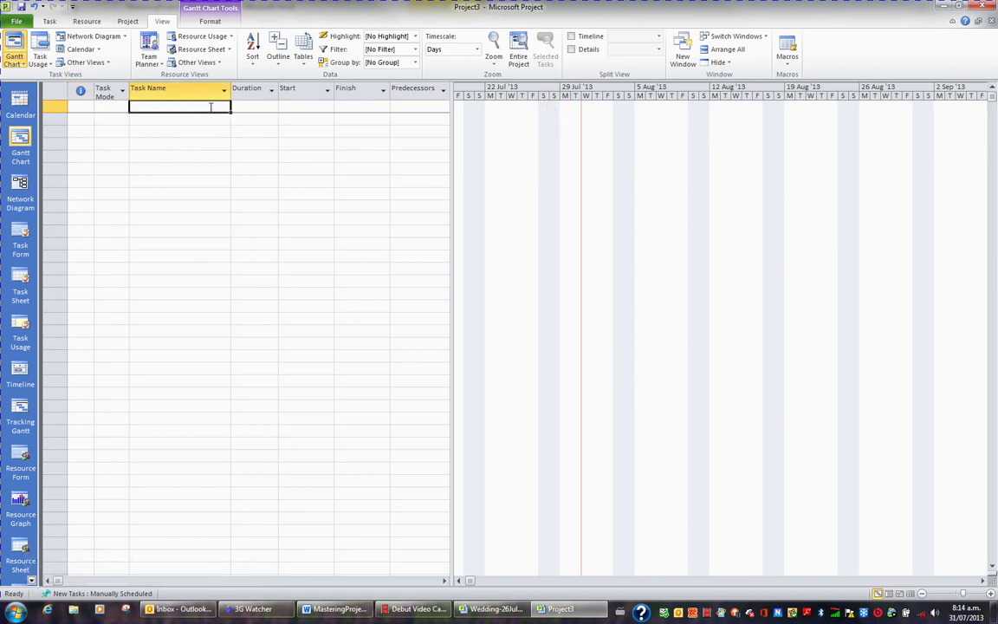
type("T1")
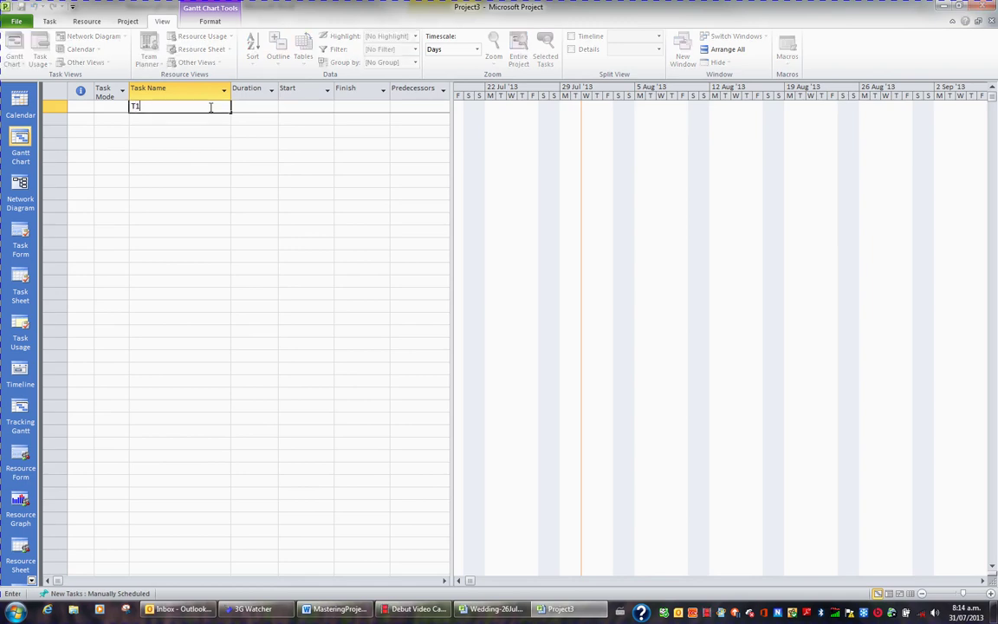
key("Return")
type("T")
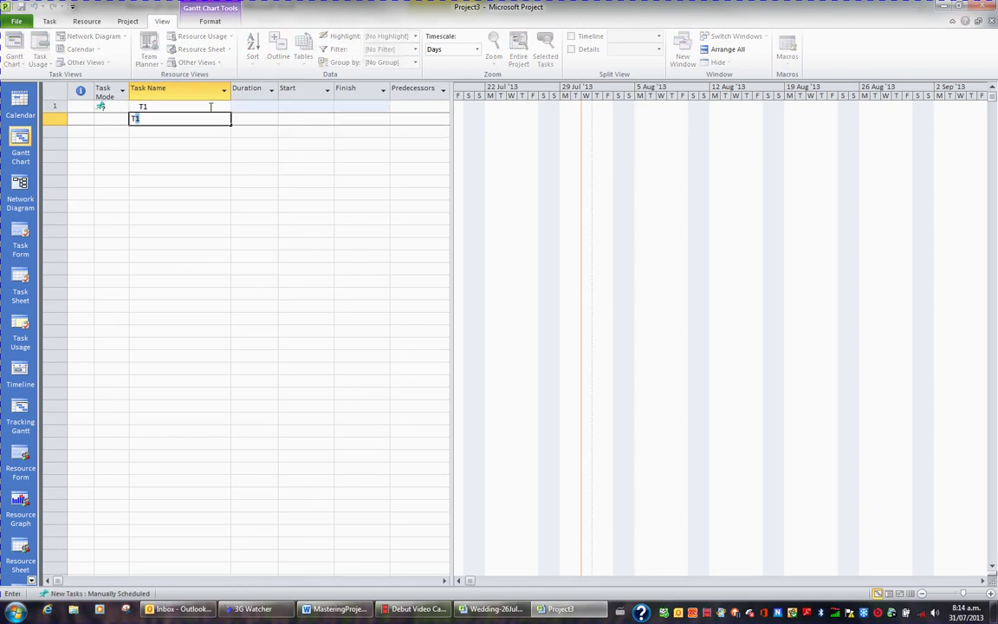
type("2")
left_click(211, 107)
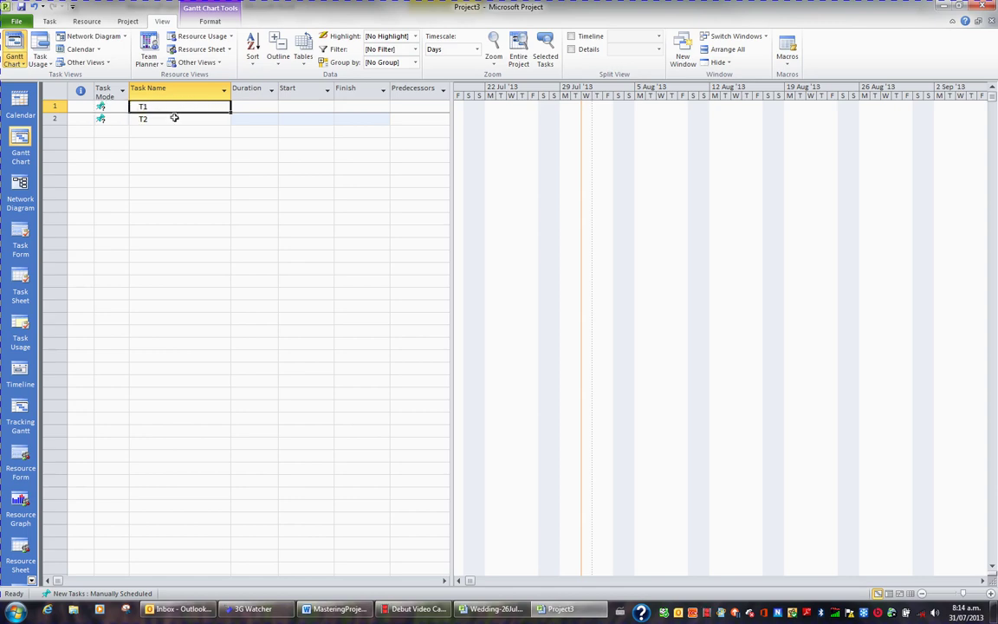
Step: Switch the task mode of both T1 and T2 to Auto Scheduled
key("Left")
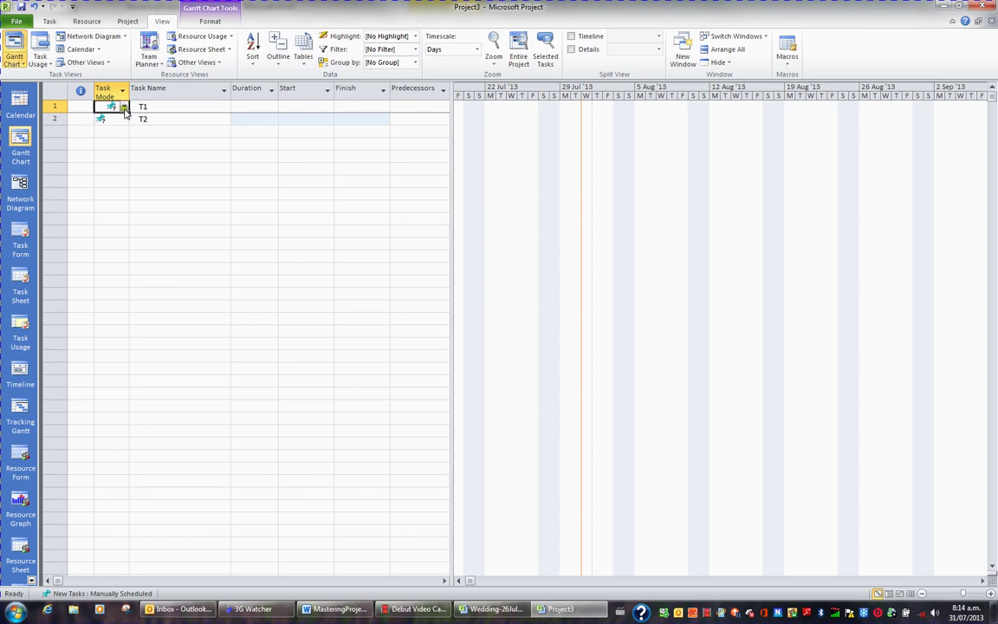
left_click(124, 106)
left_click(124, 126)
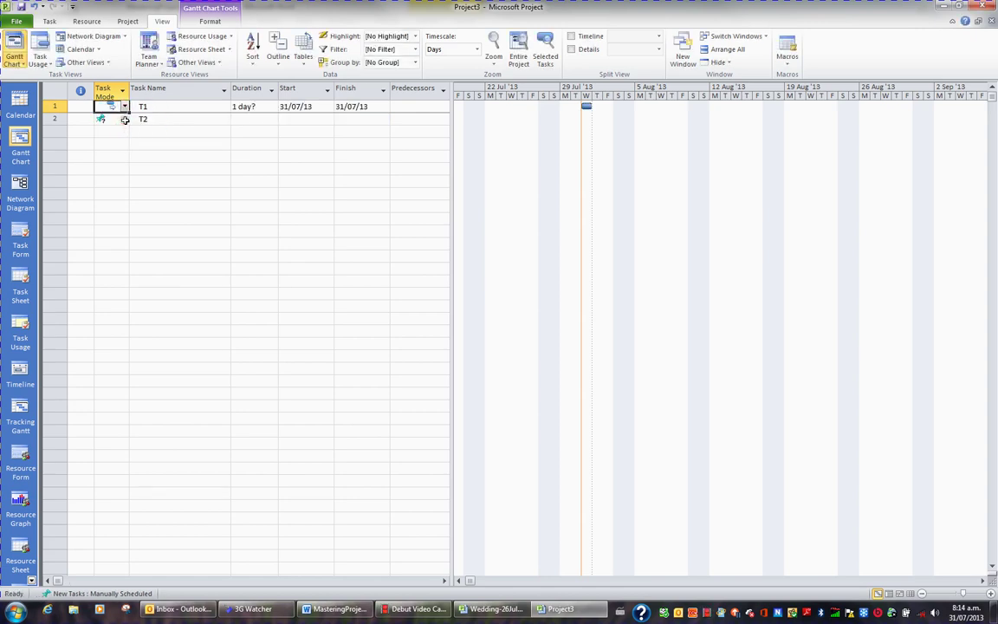
left_click(117, 120)
left_click(124, 118)
left_click(121, 139)
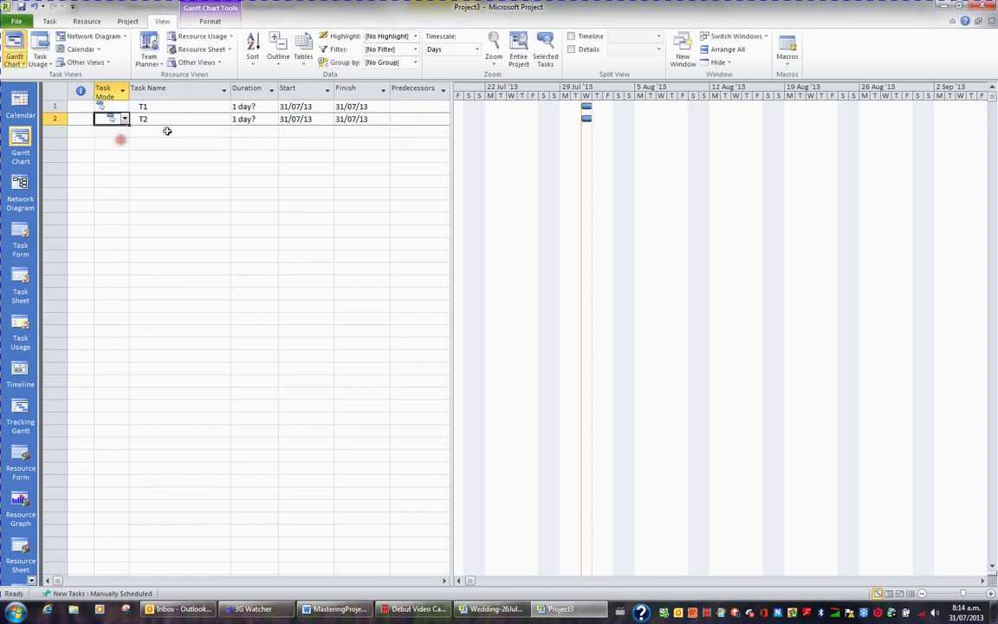
Step: Set the duration of task T1 to 5 days, entered as 5d
key("Up")
key("Right")
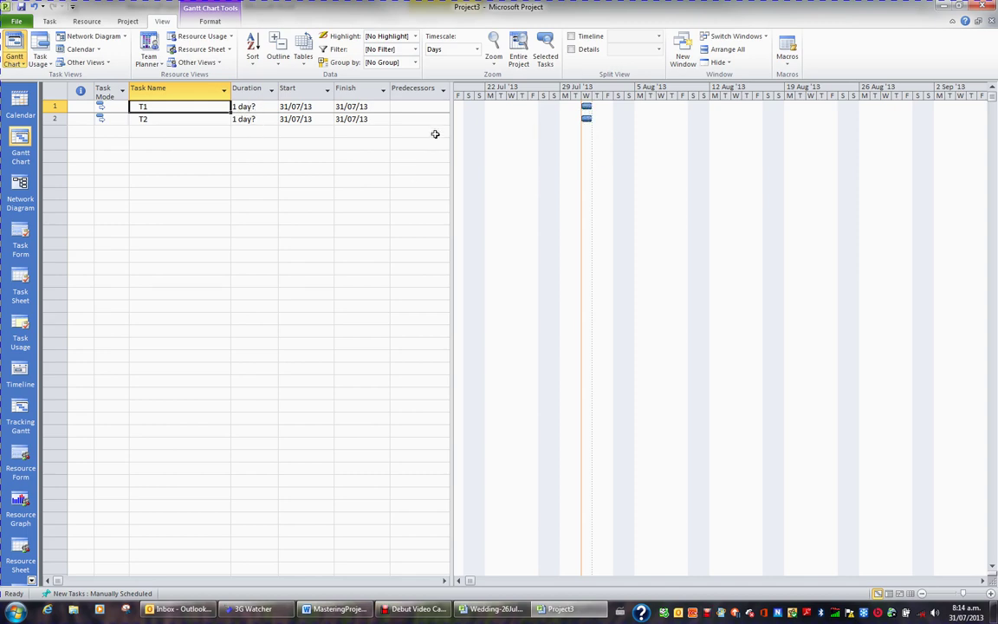
key("Tab")
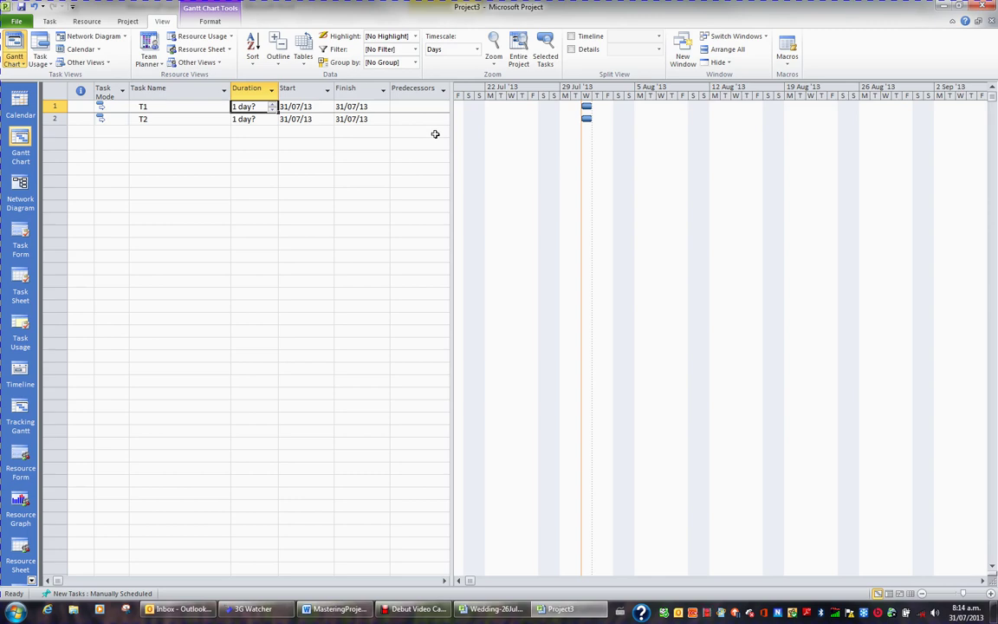
type("5d")
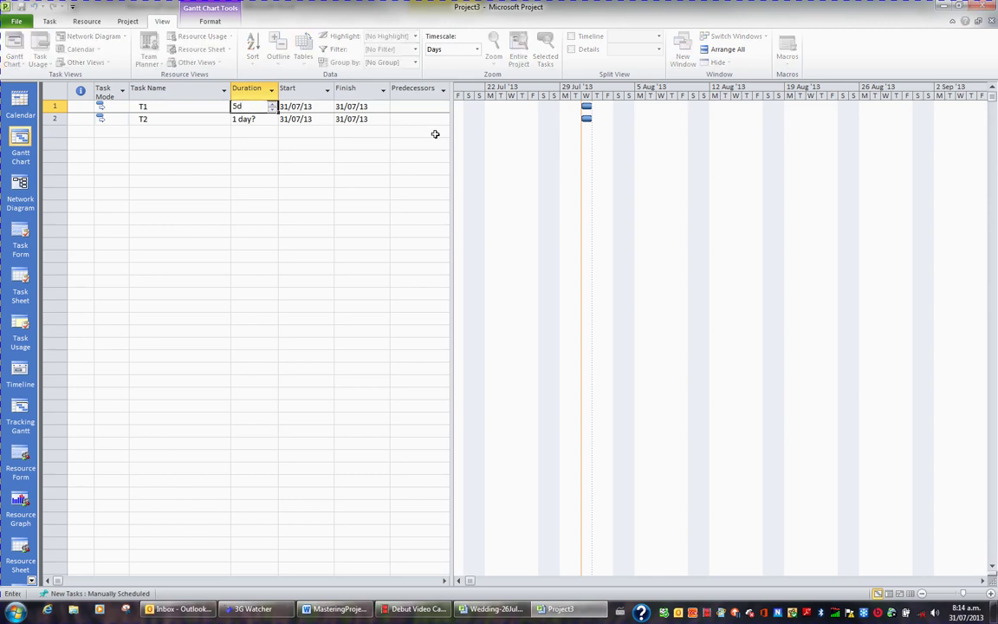
key("Return")
key("Up")
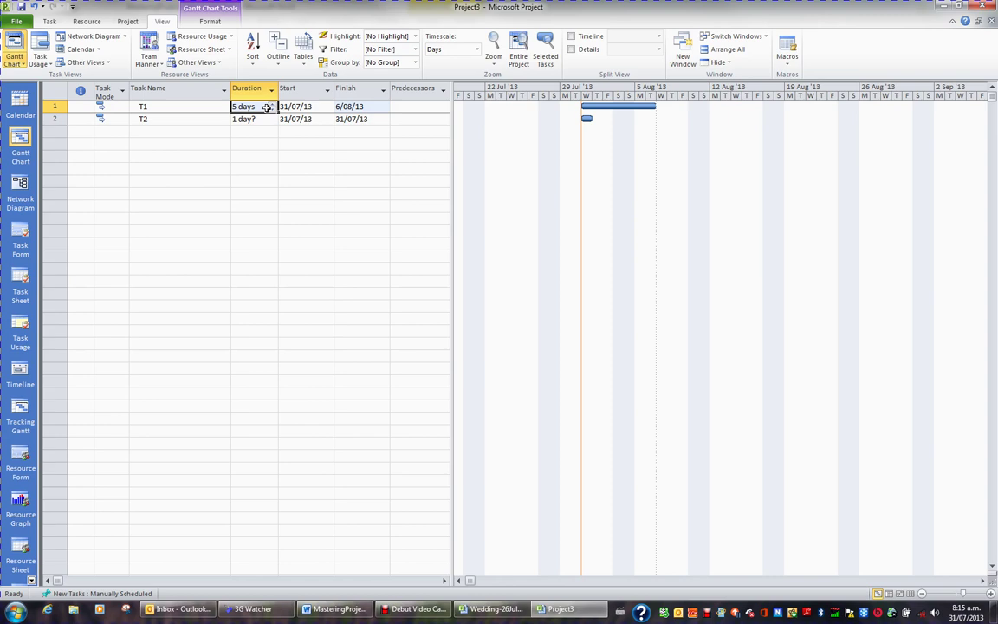
Step: Set the duration of task T2 to 5 elapsed days, entered as 5ed
key("Down")
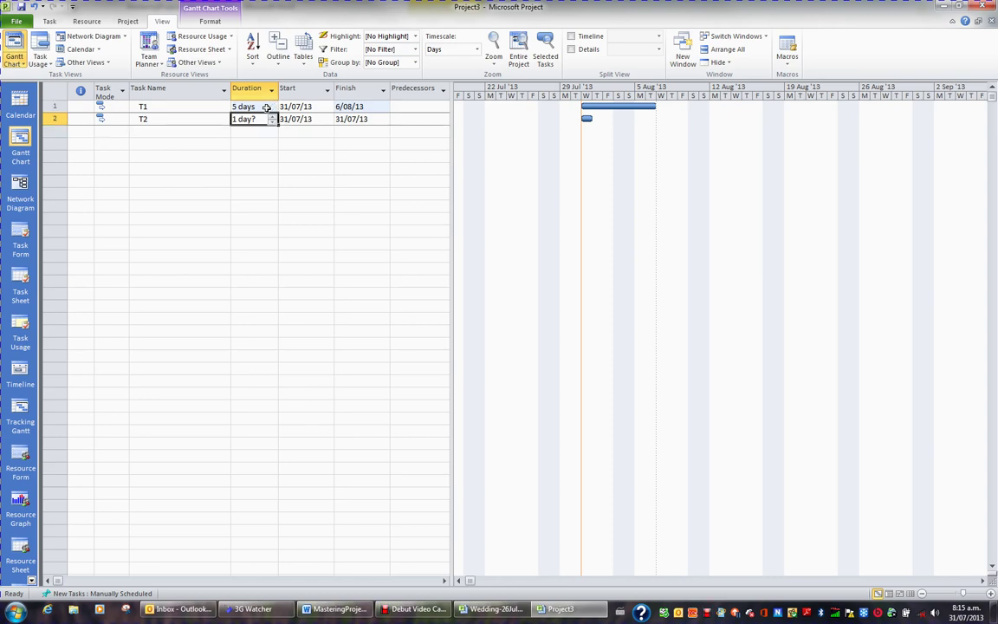
type("5ed")
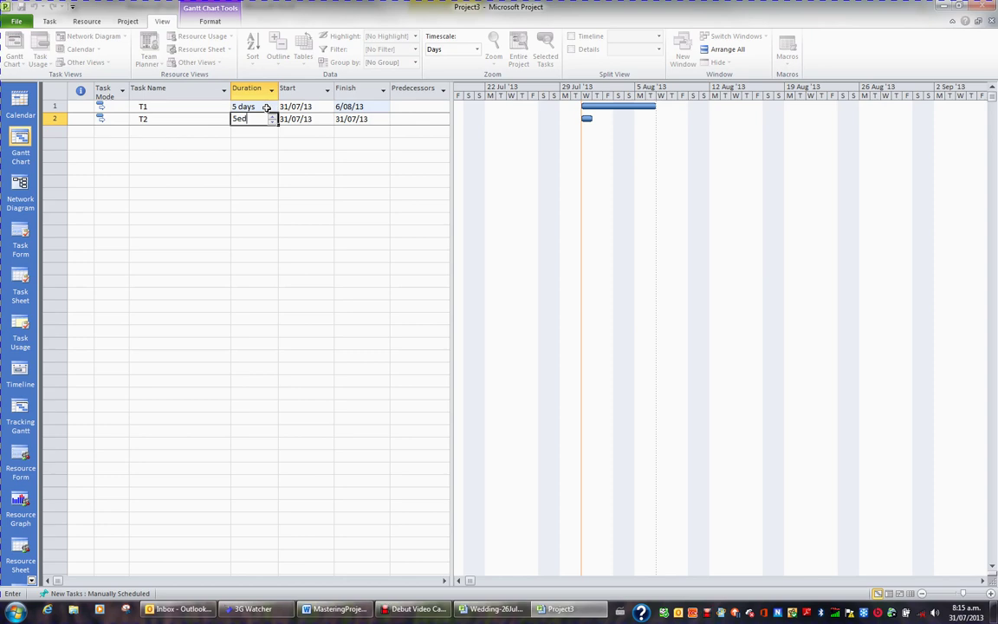
key("Return")
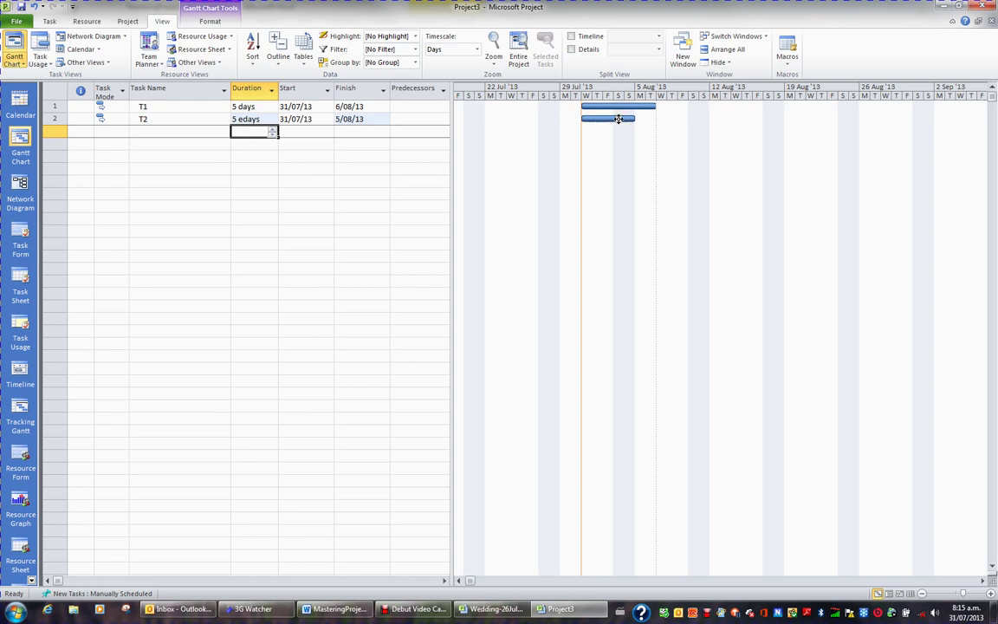
left_click(255, 106)
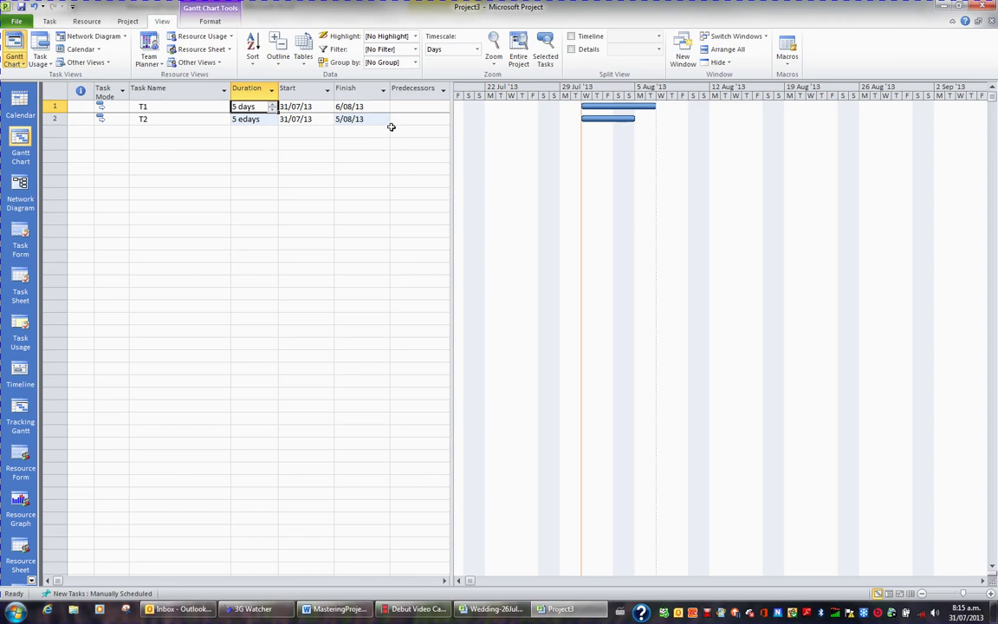
key("Down")
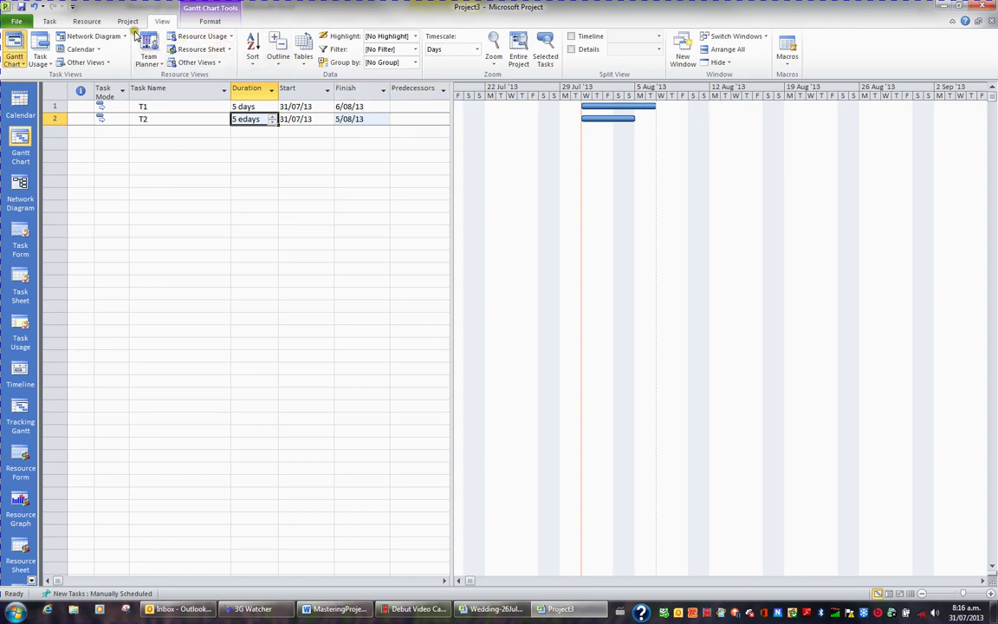
Step: Split task T1 on its Gantt bar after Friday 2 August
left_click(50, 21)
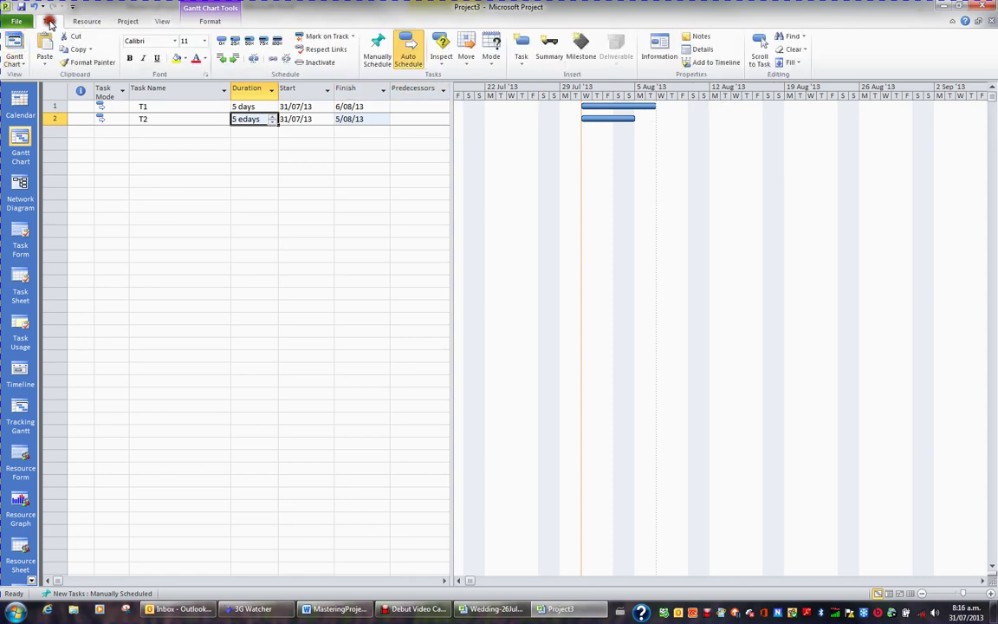
left_click(254, 61)
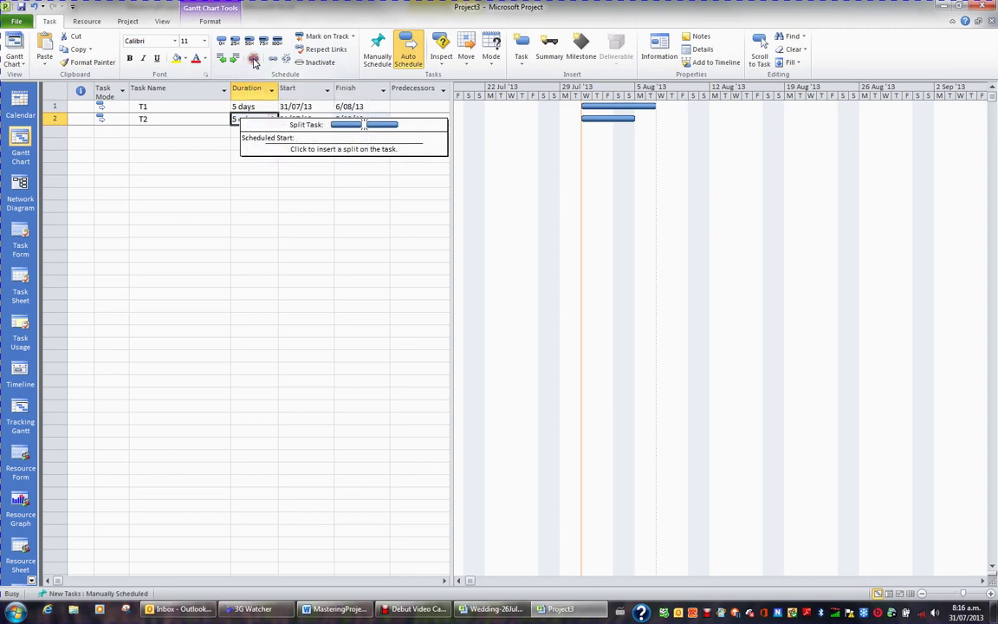
left_click(615, 106)
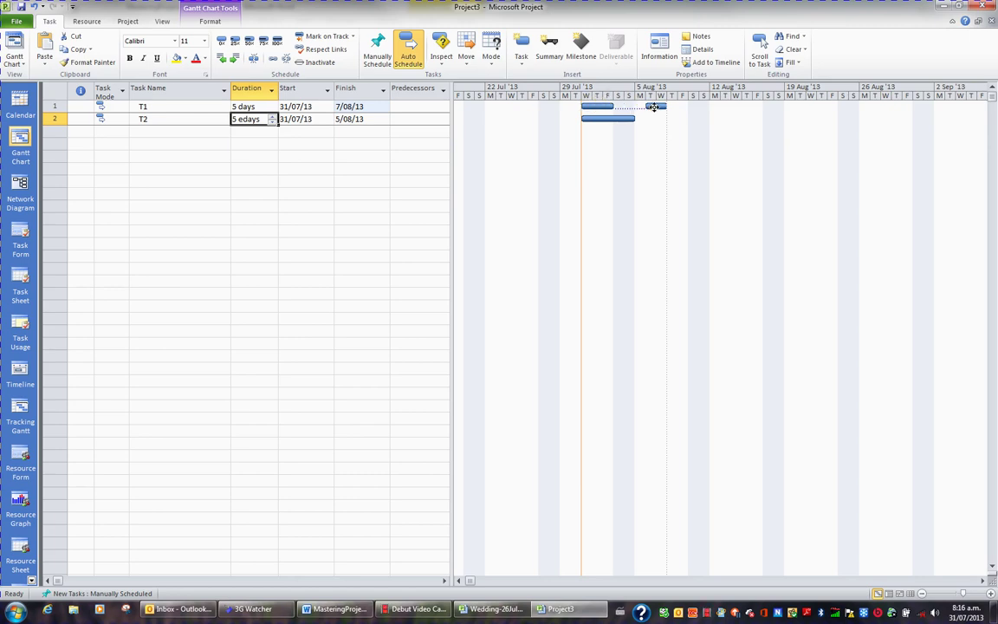
Step: Move the second part of T1 to start on 19 August, and back against the first part to remove the split
left_click_drag(654, 107, 792, 111)
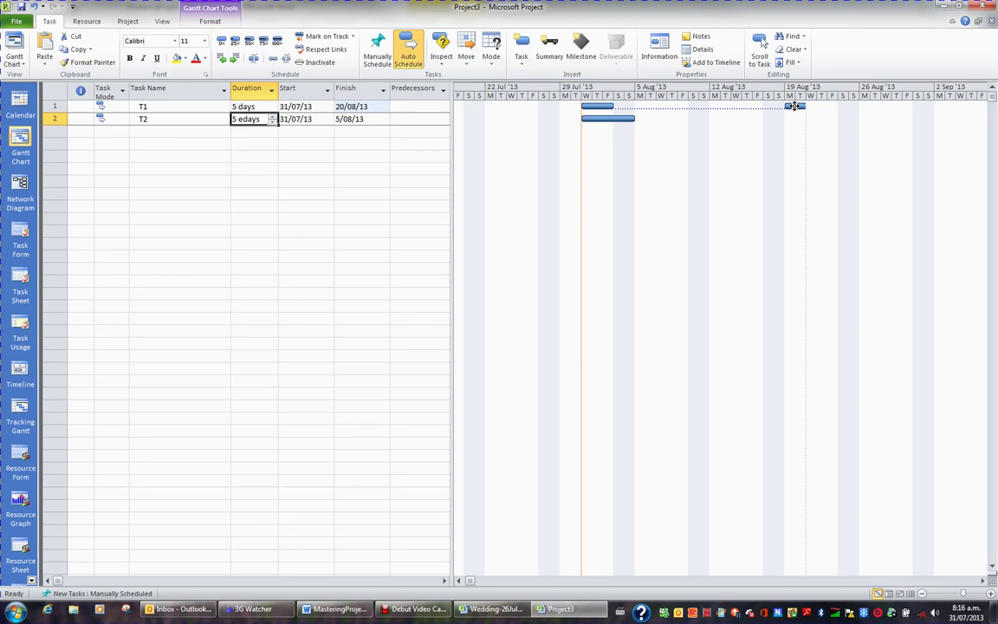
left_click_drag(794, 106, 602, 105)
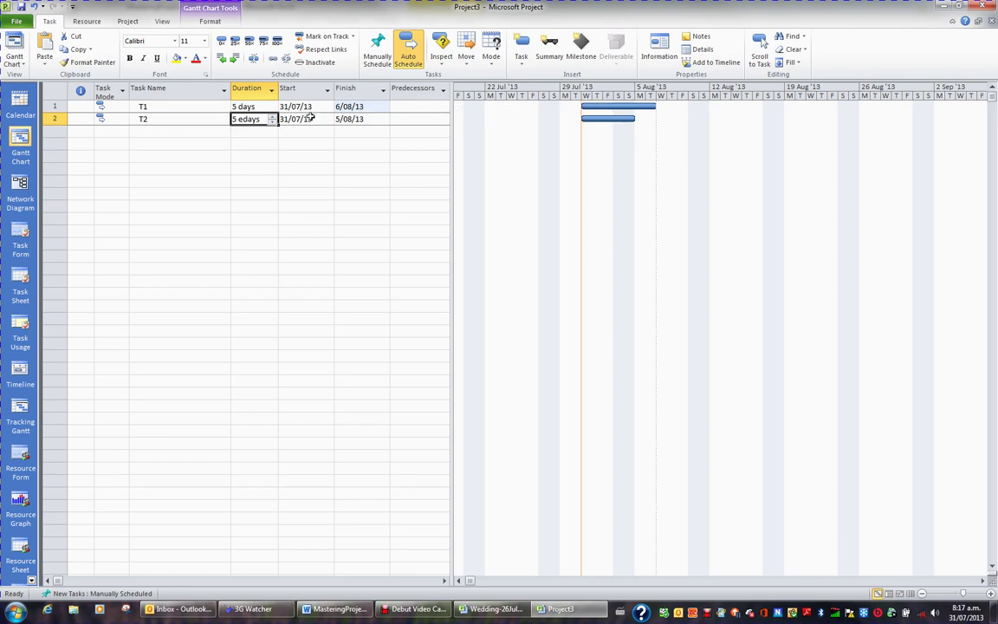
Step: Add the note "Must organise a crane" to task T1
left_click(249, 105)
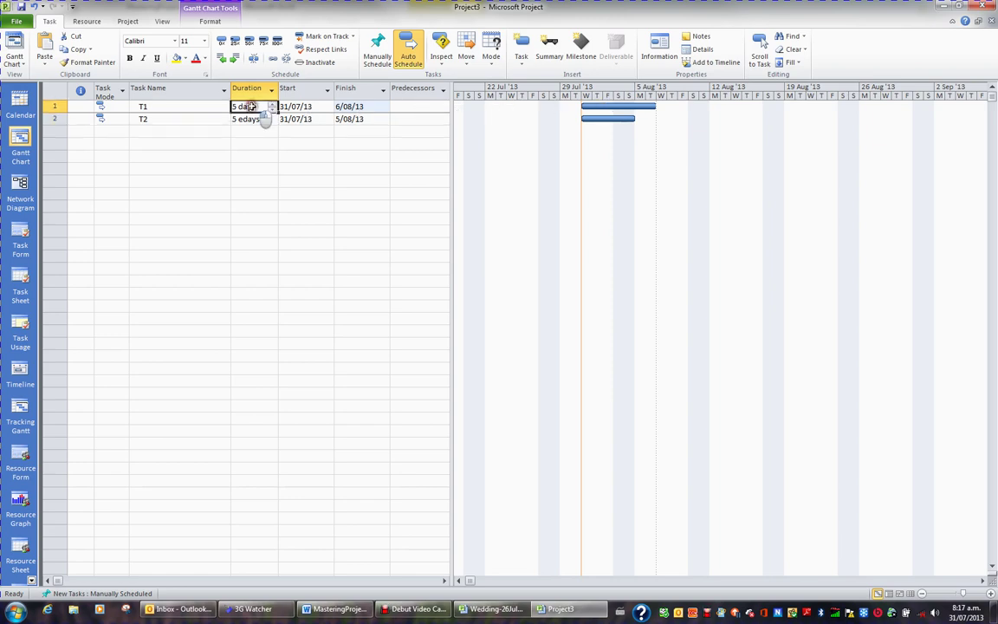
left_click(701, 38)
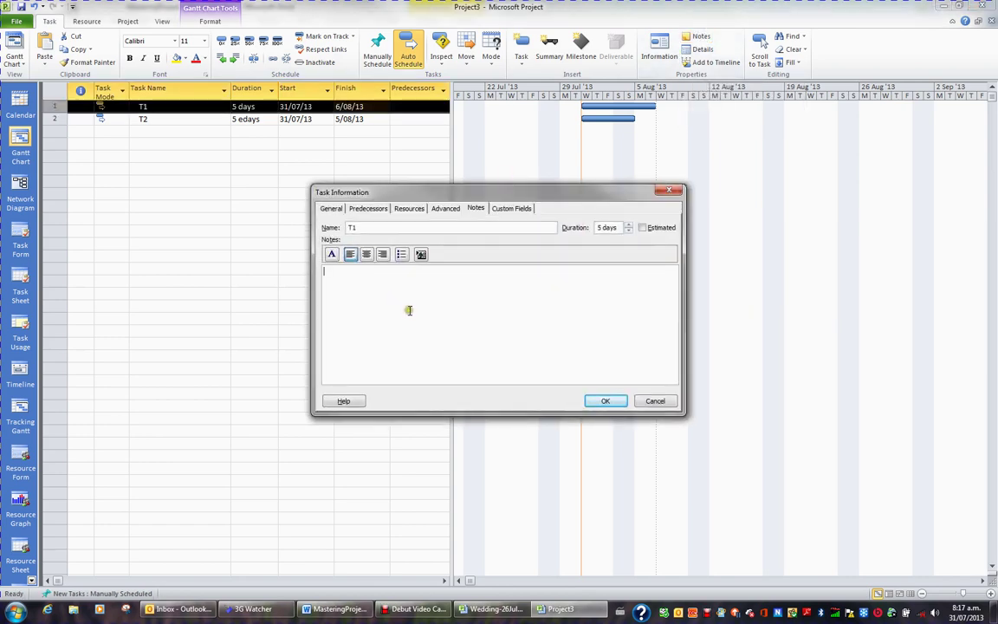
type("Must organise a crane")
left_click(605, 401)
Step: Add the note "Must organise a digger" to task T2 through its task information
left_click(187, 119)
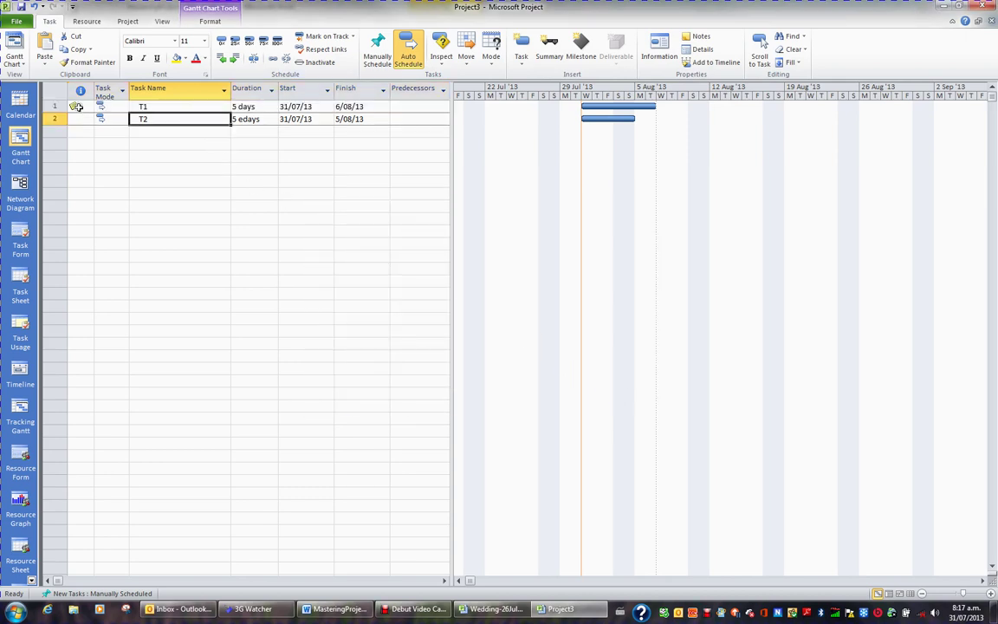
mouse_move(76, 107)
double_click(169, 119)
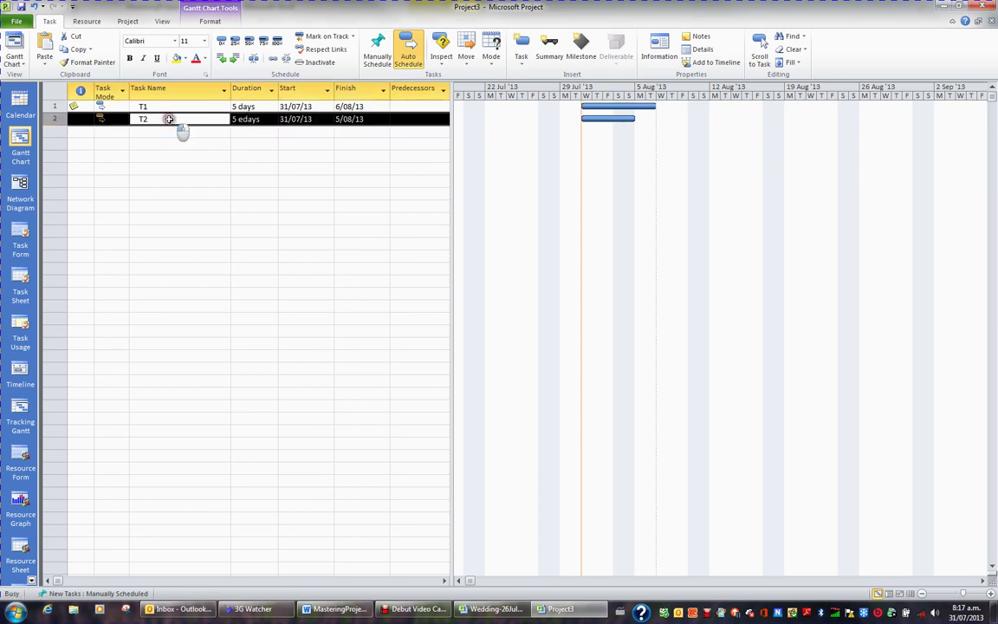
left_click(475, 206)
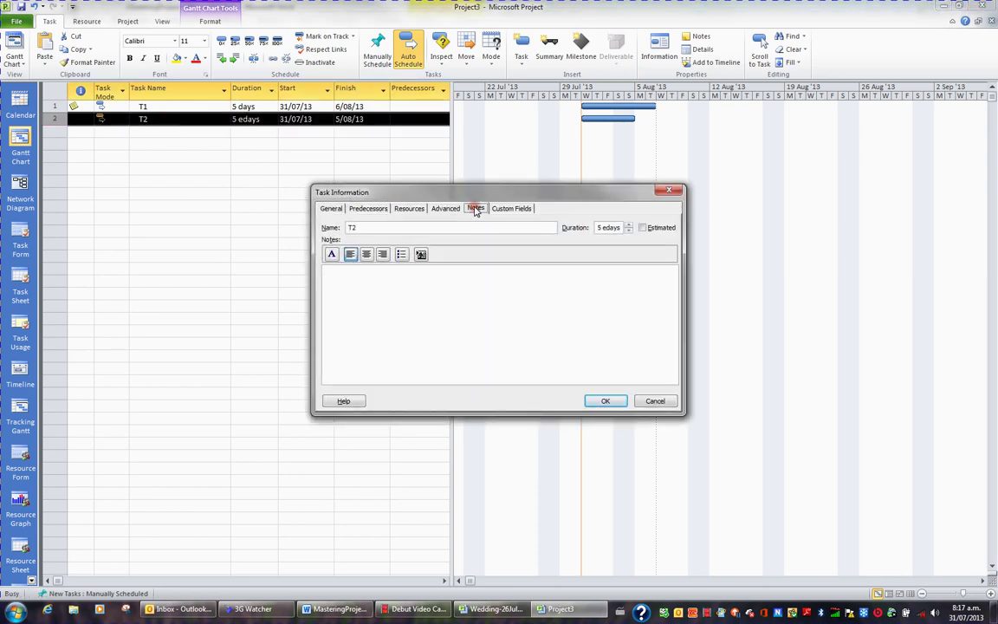
left_click(340, 278)
type("Must organise a digger")
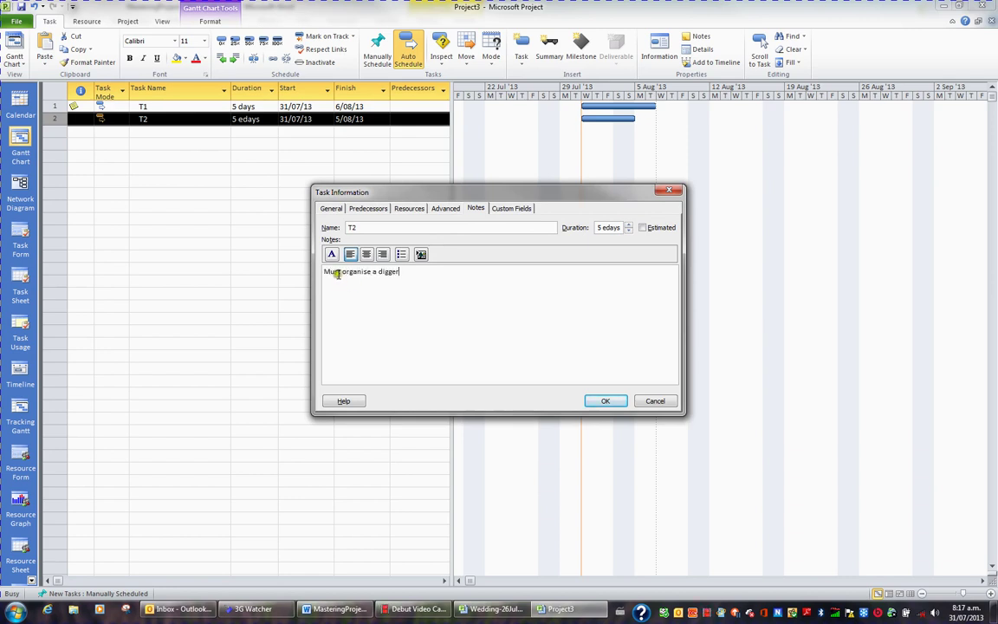
left_click(605, 400)
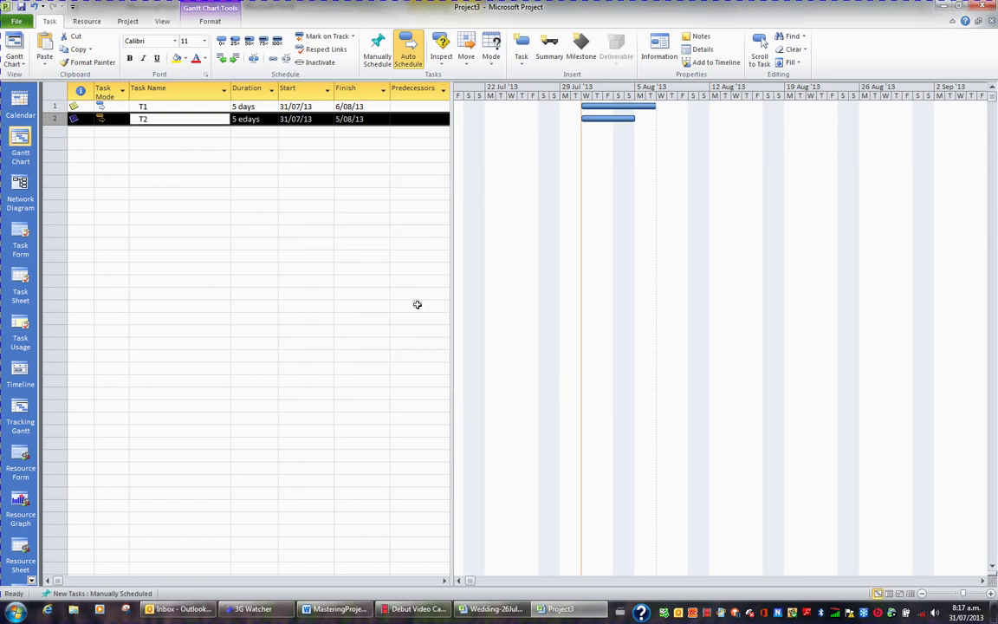
left_click(188, 181)
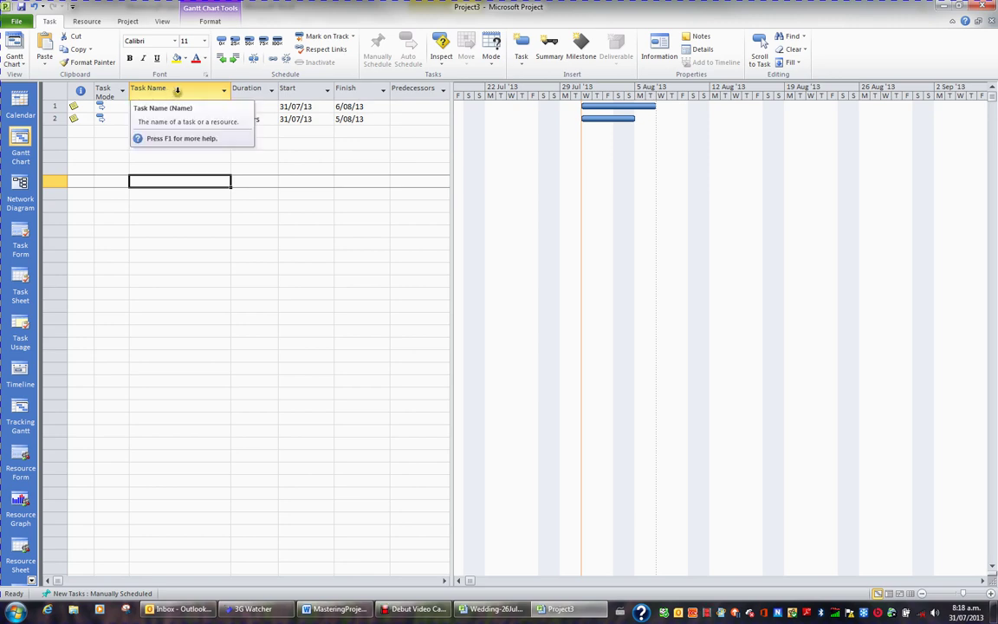
Step: Insert a Notes column before the Duration column and widen it to fit the full note texts
right_click(250, 90)
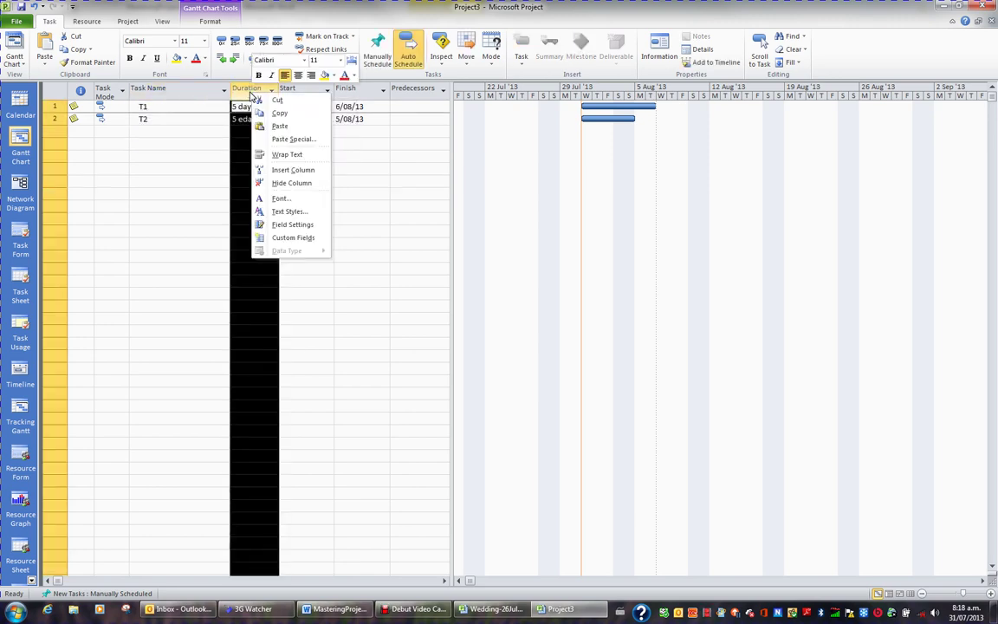
left_click(291, 170)
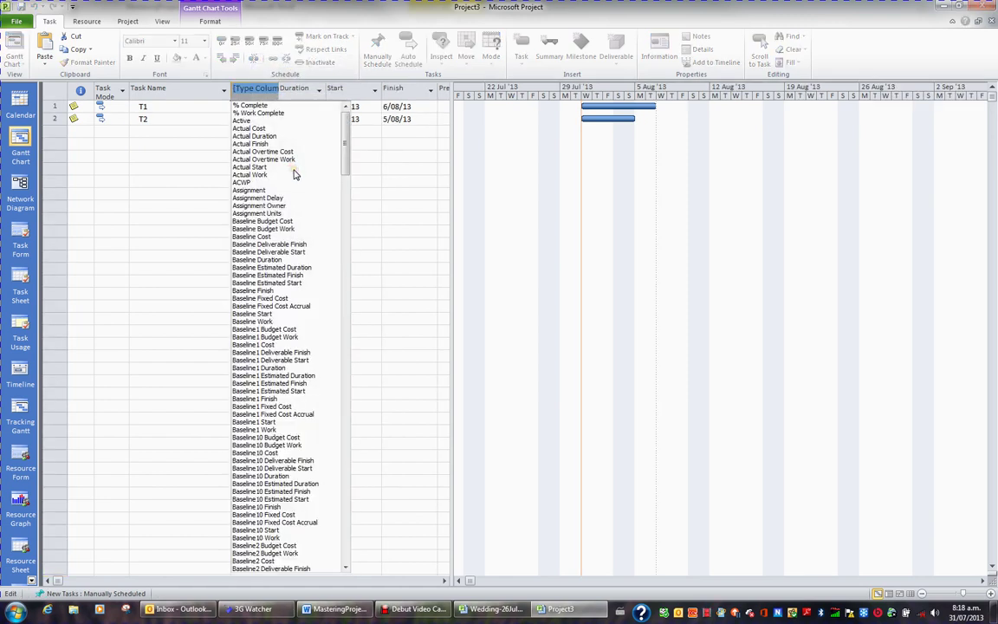
type("name")
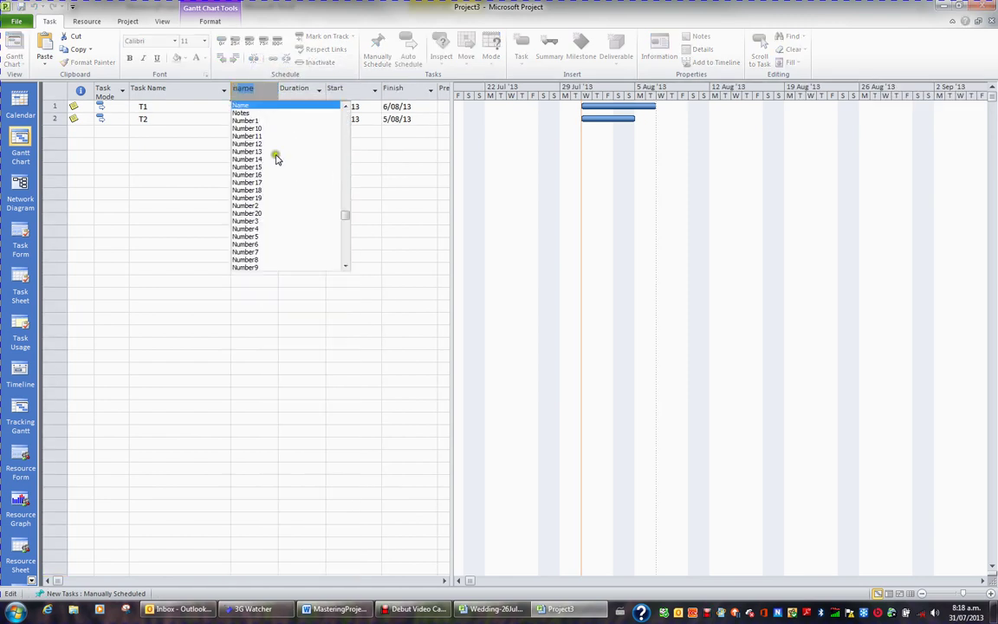
left_click(241, 114)
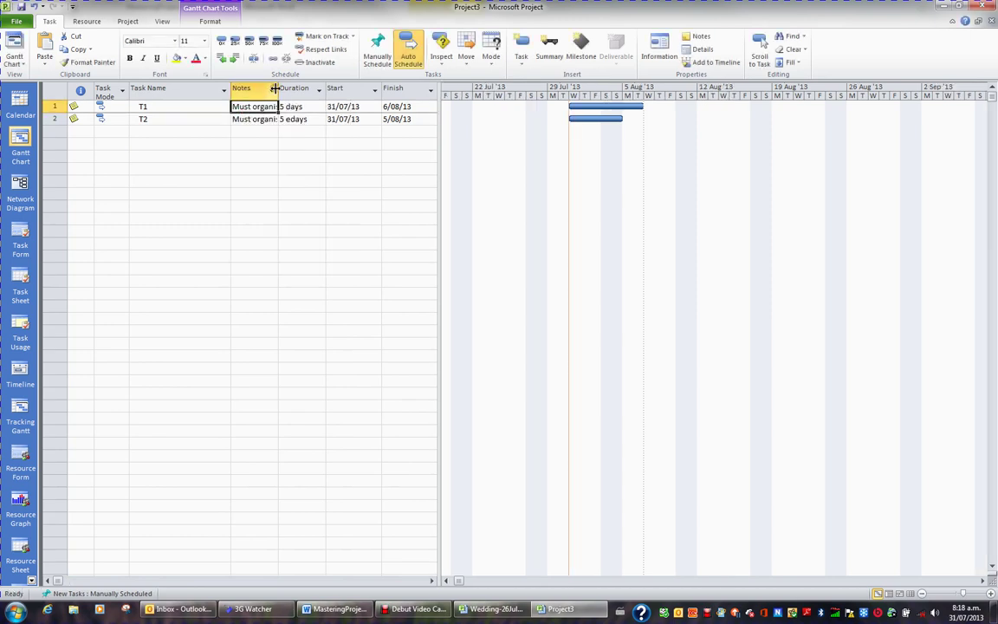
left_click_drag(275, 88, 348, 92)
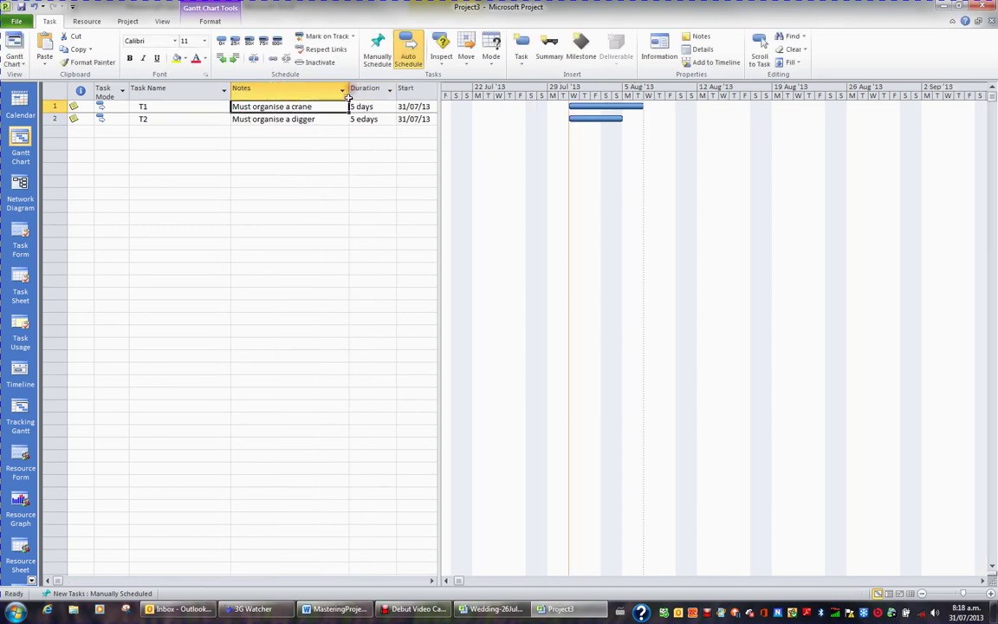
Step: Widen the task table to show the Finish column and append "add more" to T2's note directly in the Notes column
left_click(323, 132)
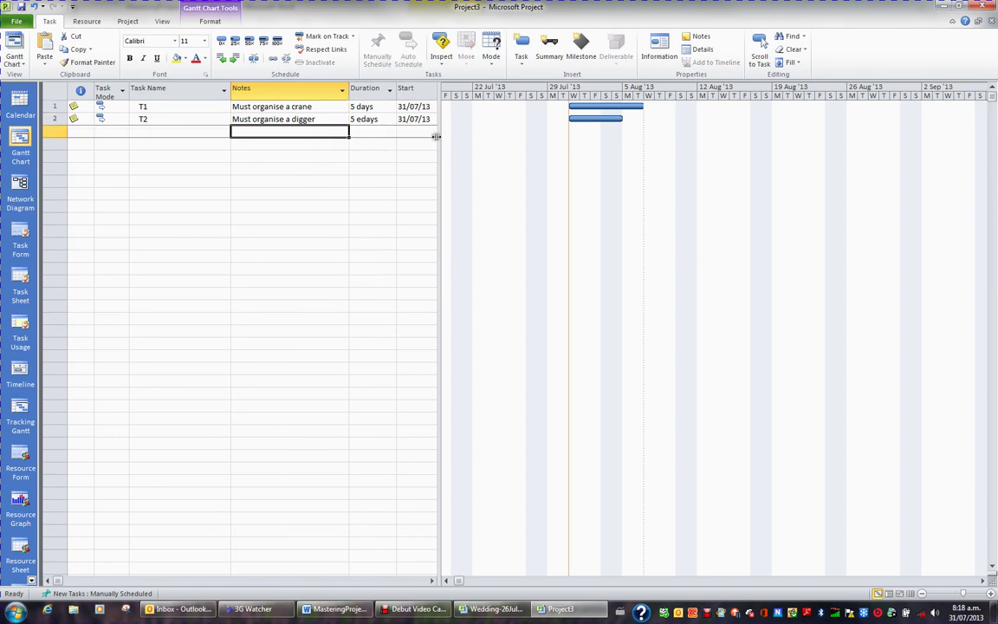
left_click_drag(436, 136, 500, 138)
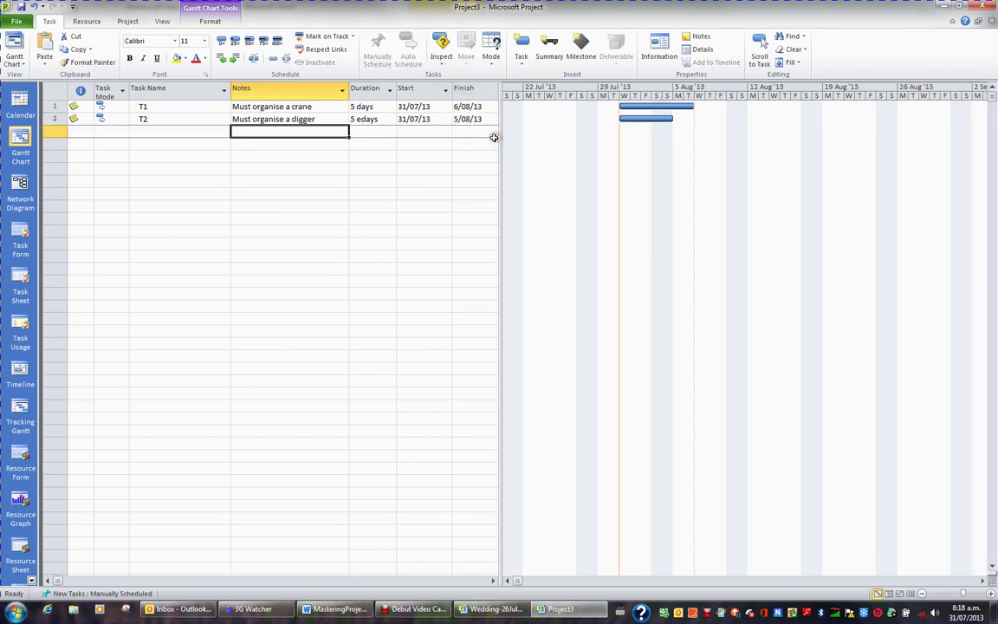
left_click(303, 119)
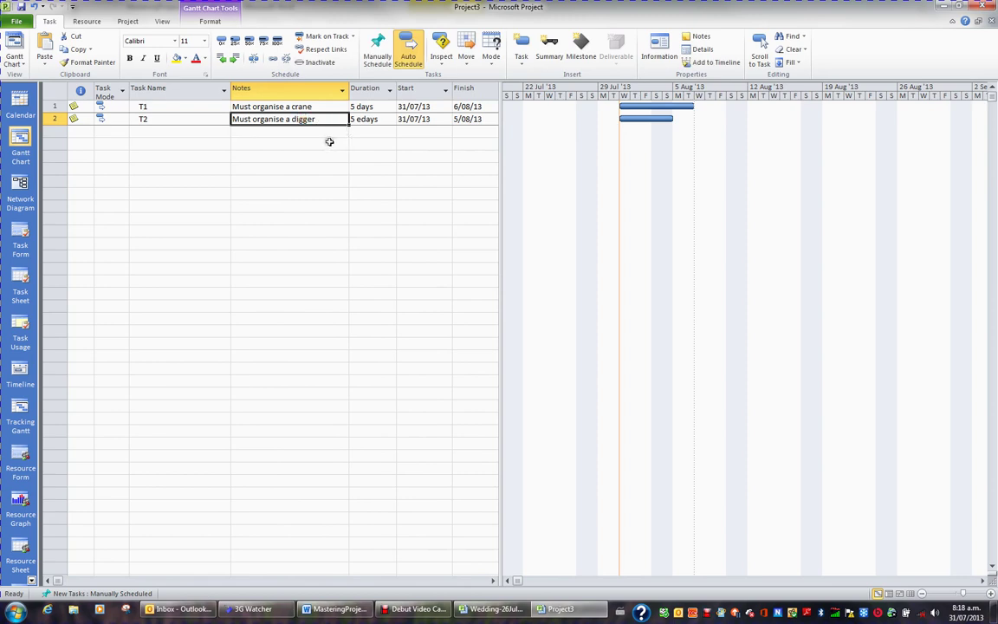
key("F2")
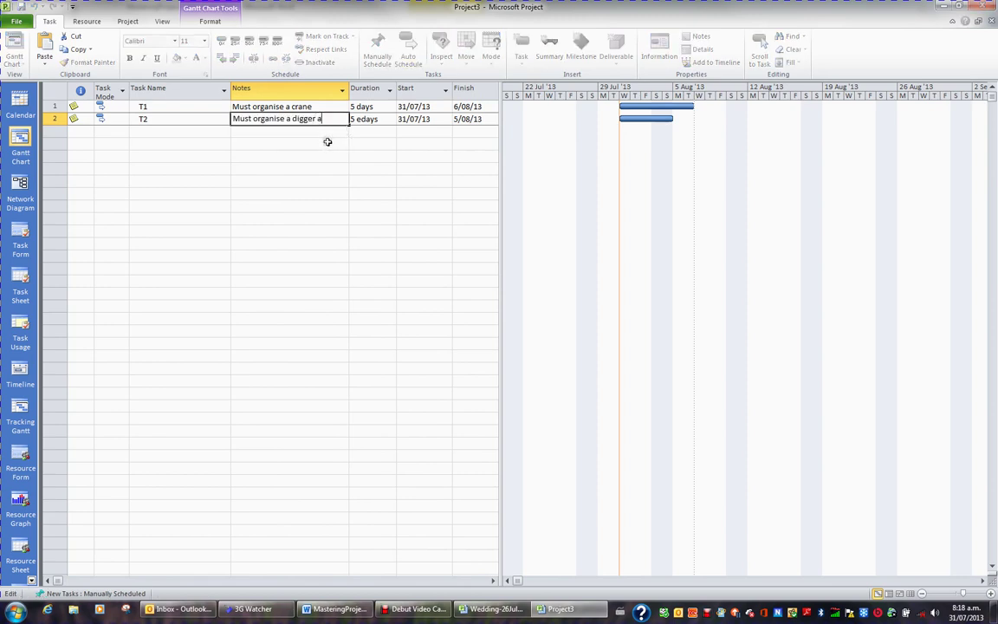
type("add more")
key("Return")
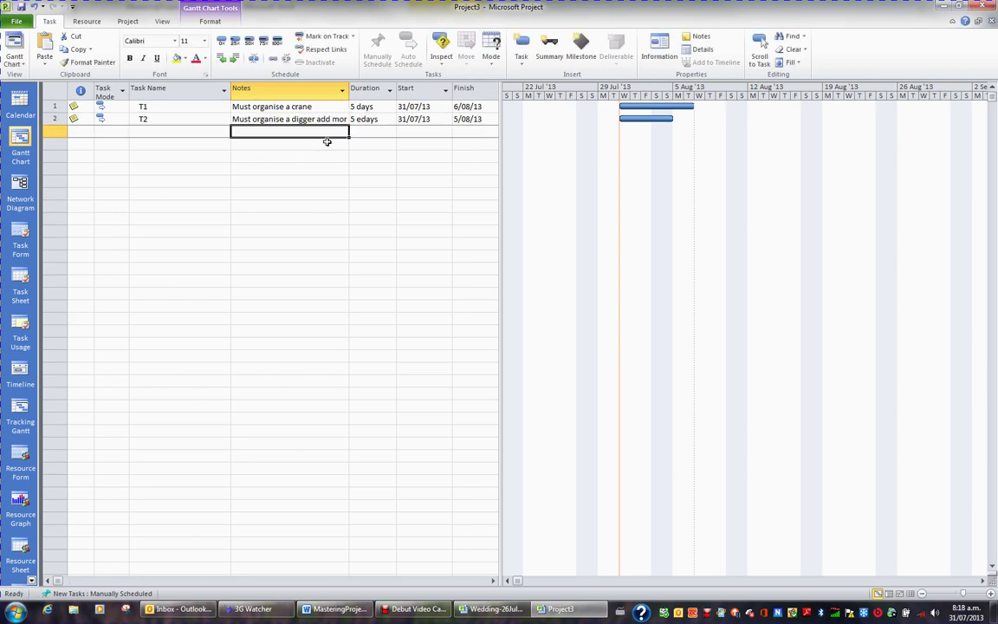
Step: Widen the Notes column to fit T2's longer note, and hide the column from the task table
left_click_drag(349, 89, 361, 90)
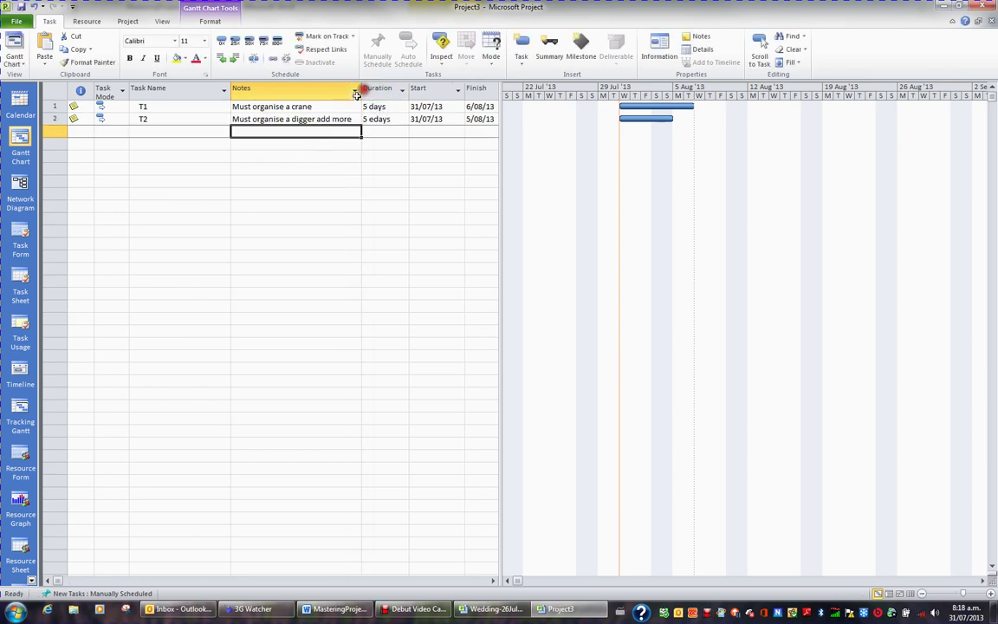
left_click(300, 96)
right_click(302, 93)
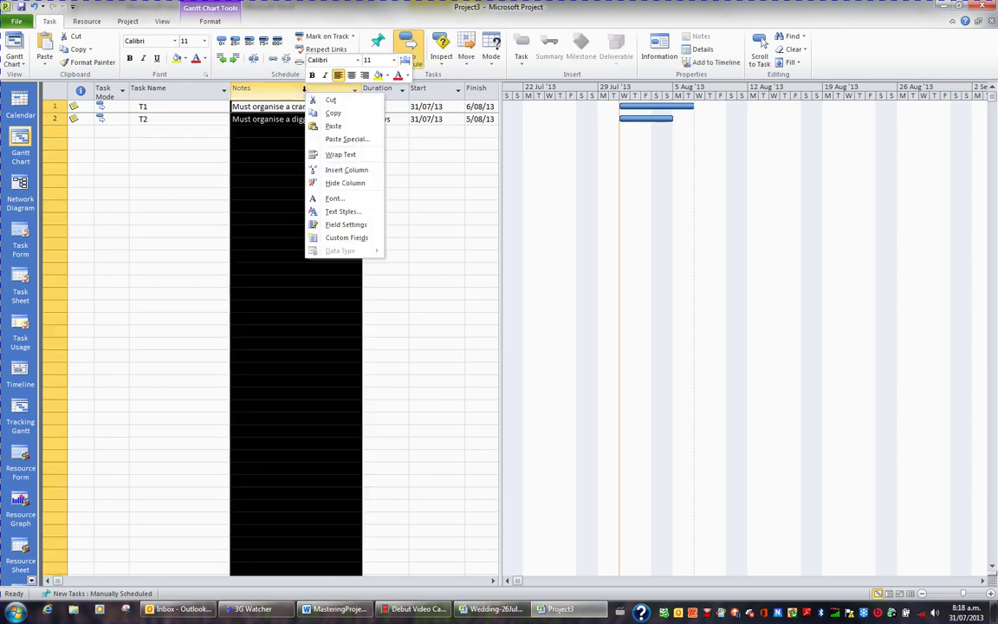
left_click(351, 184)
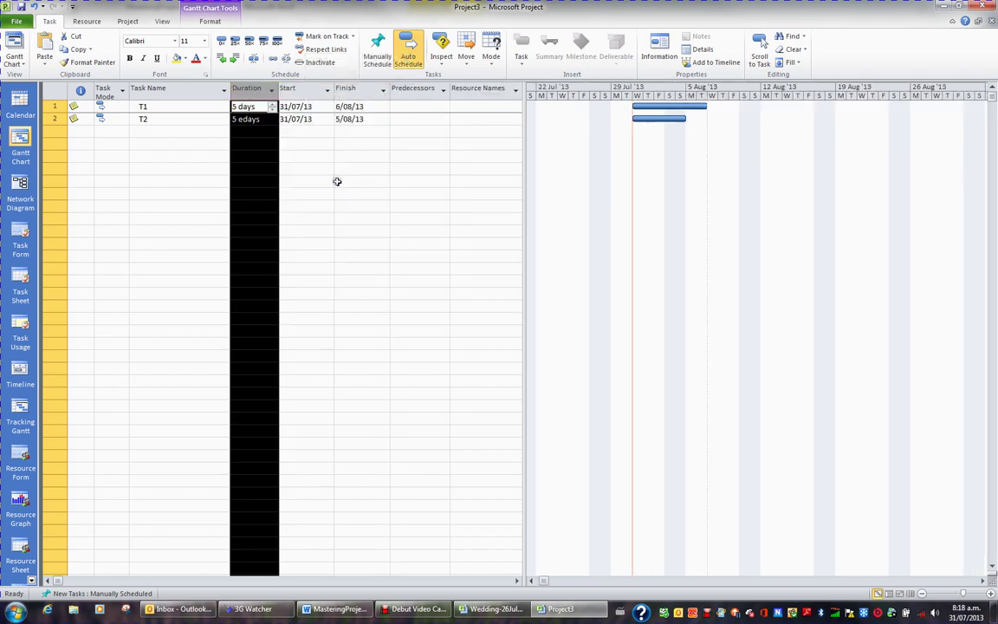
Step: Delete the whole note text of task T2 in its task information
left_click(173, 119)
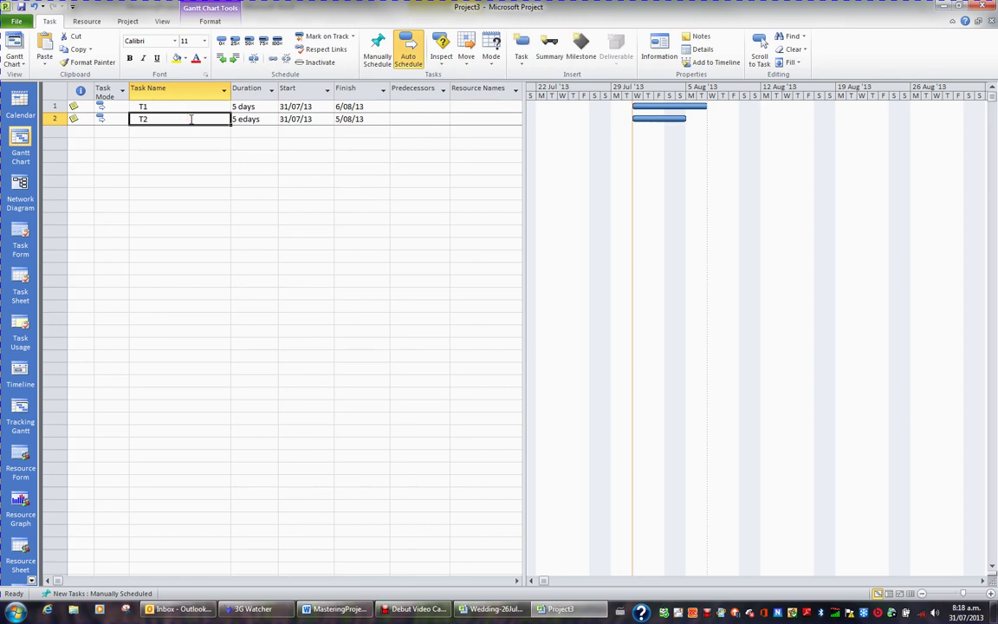
double_click(184, 119)
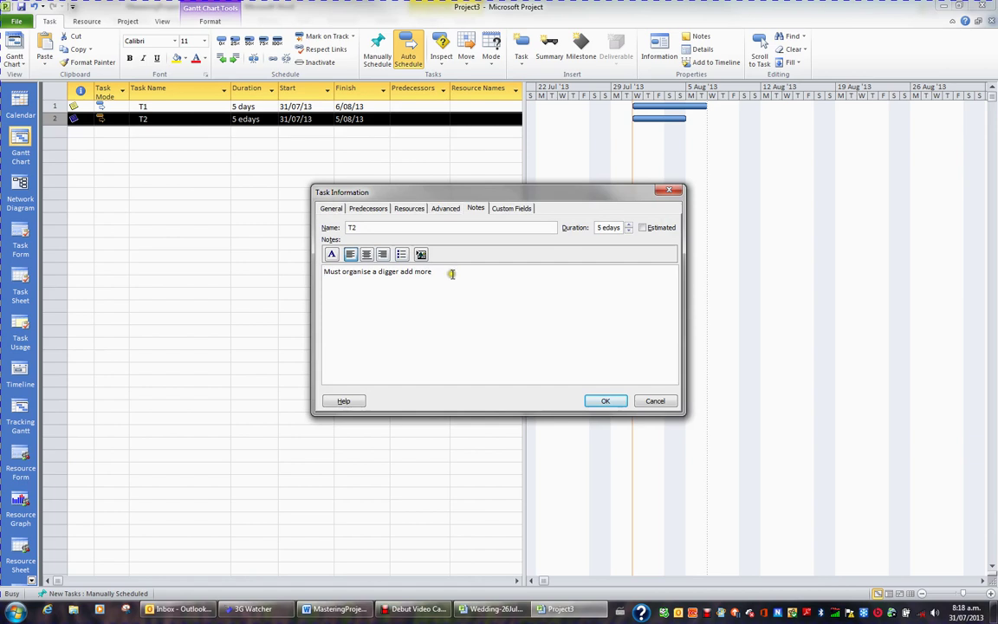
left_click_drag(438, 272, 316, 272)
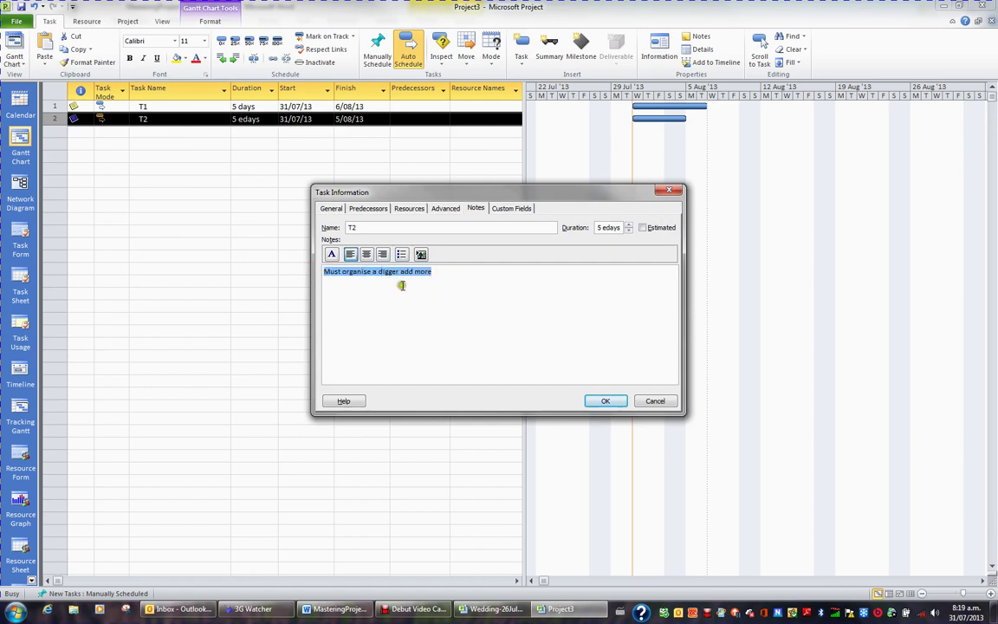
key("Delete")
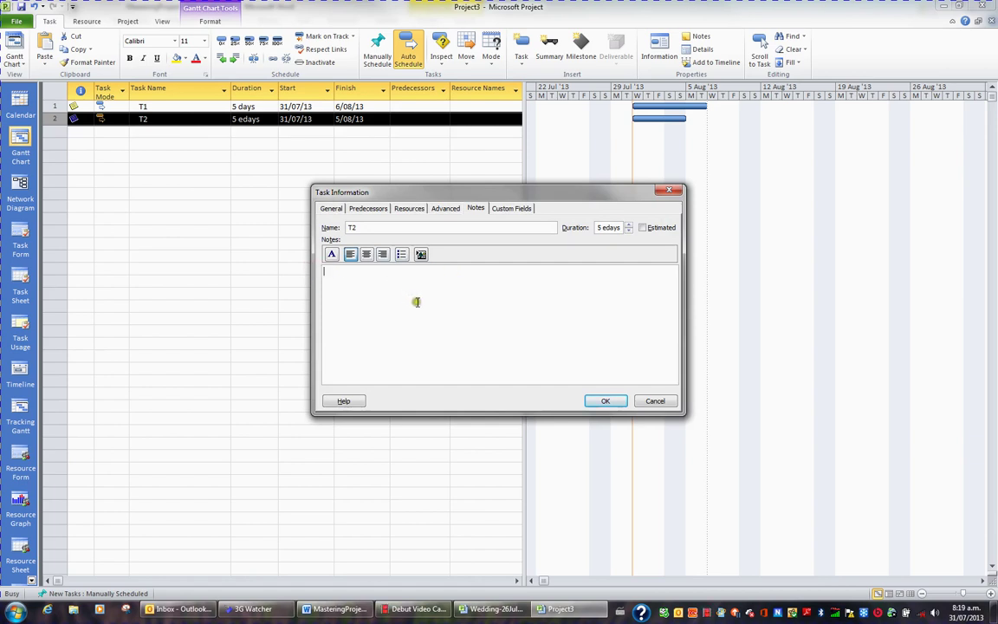
left_click(605, 400)
left_click(199, 156)
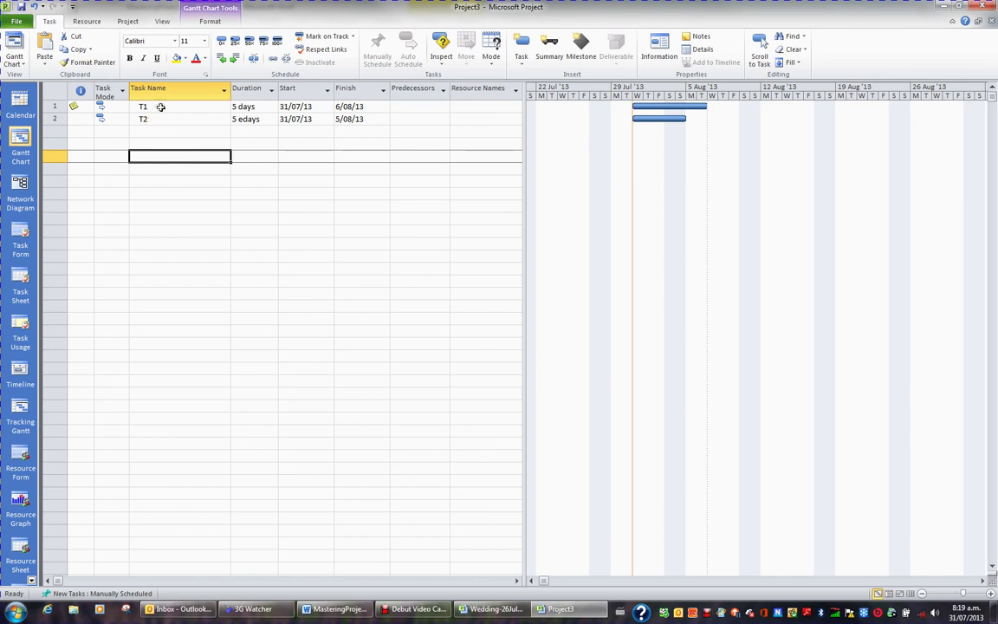
Step: Delete the note "Must organise a crane" from task T1 in its task information
left_click(160, 107)
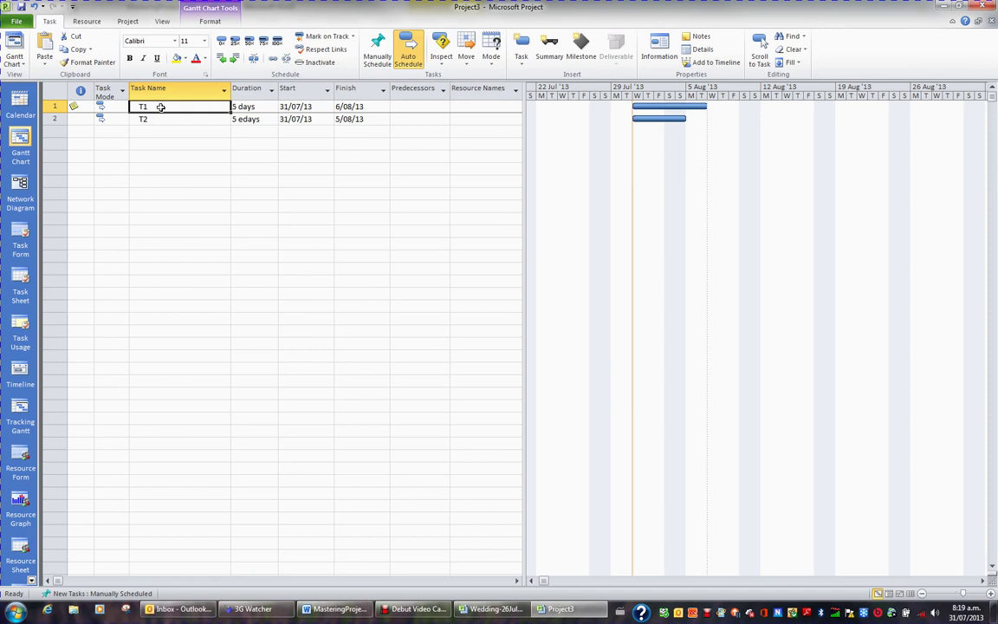
double_click(97, 108)
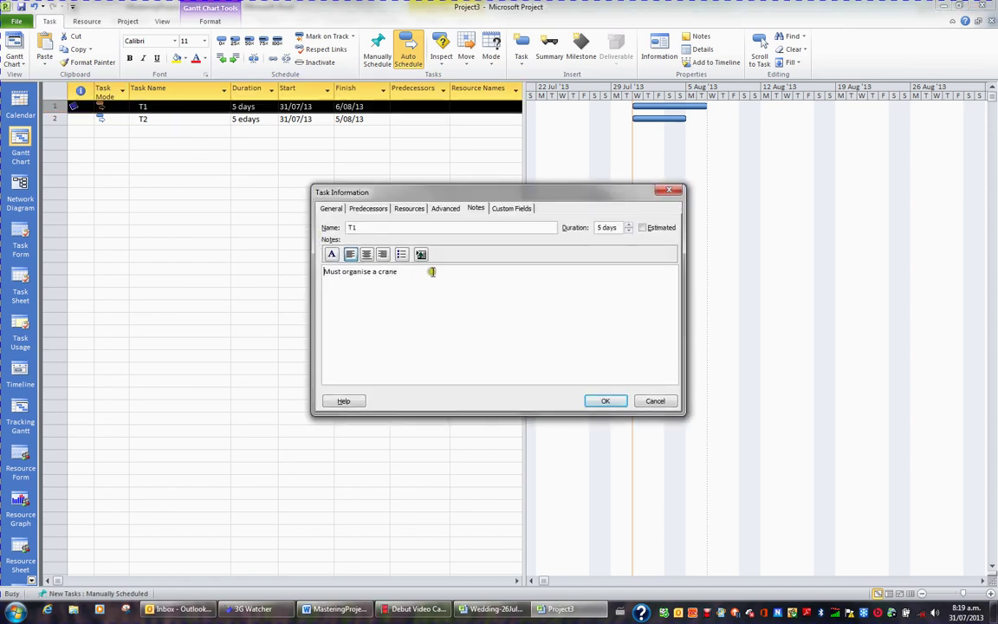
left_click(424, 273)
left_click_drag(424, 273, 297, 269)
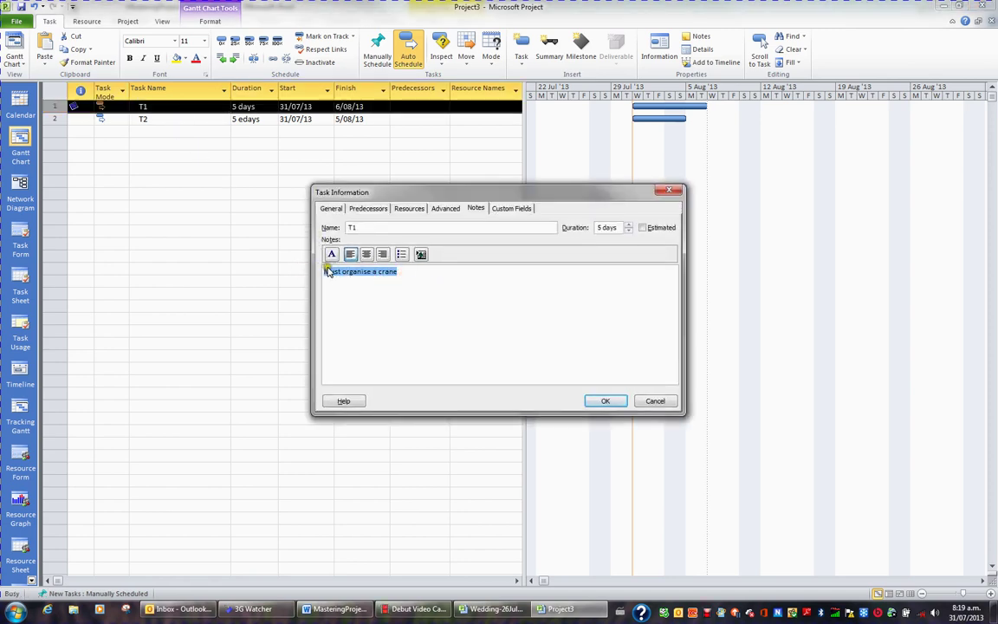
key("Delete")
left_click(606, 401)
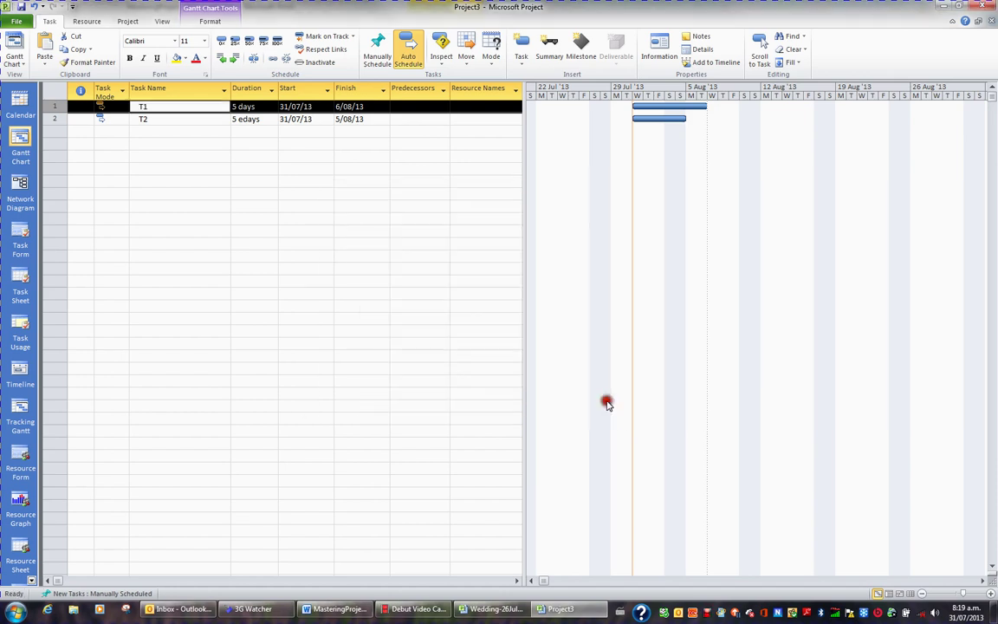
left_click(213, 217)
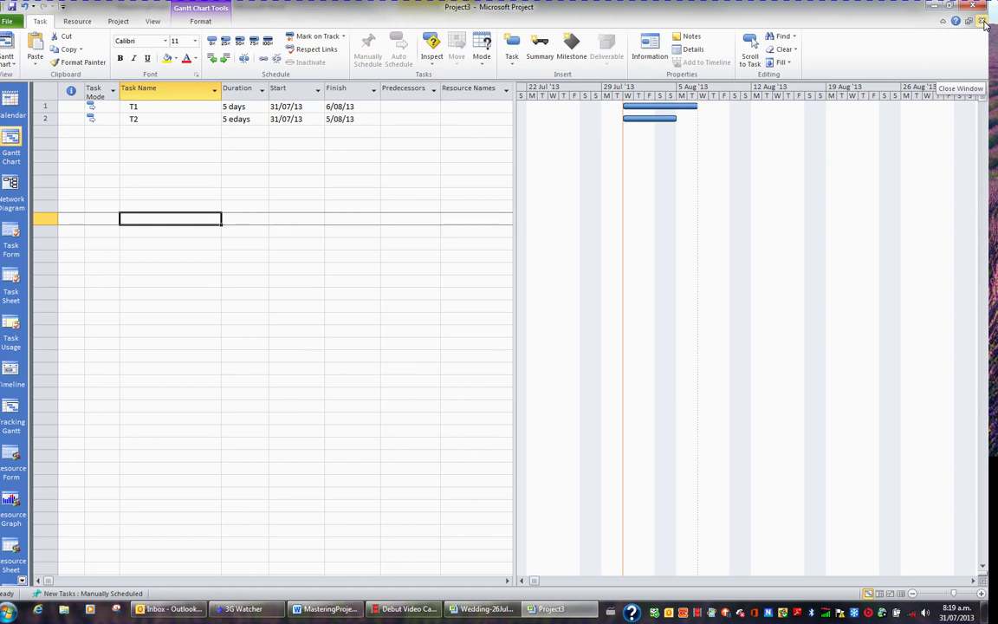
Step: Close Project3 without saving its changes
left_click(983, 22)
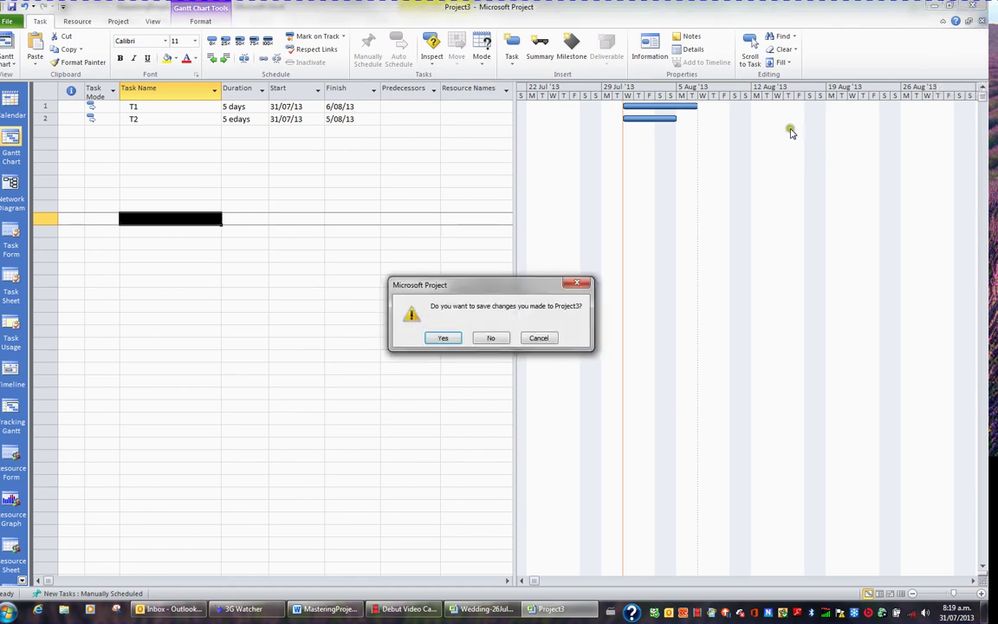
left_click(491, 339)
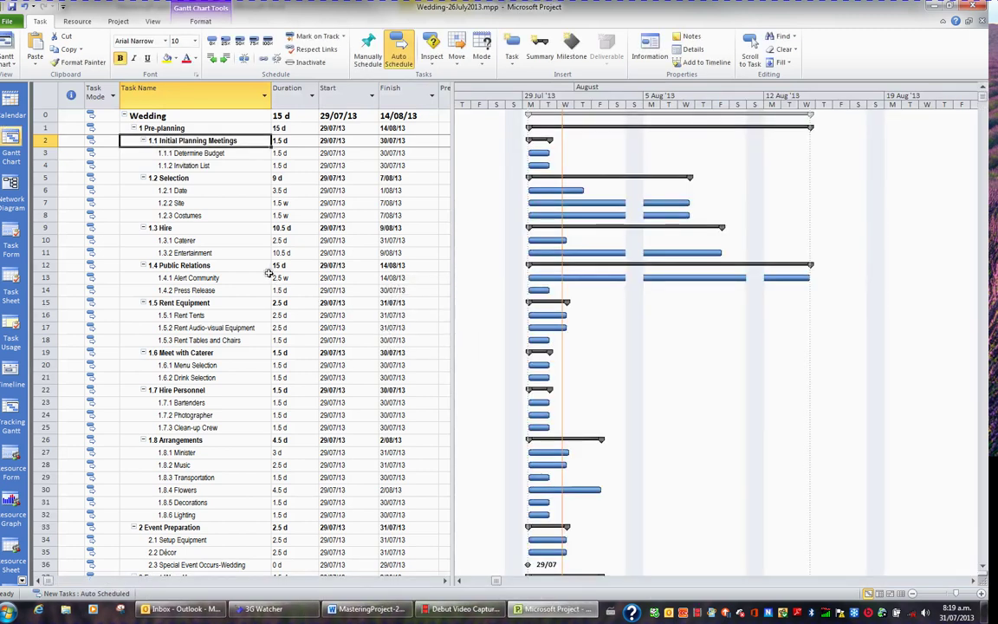